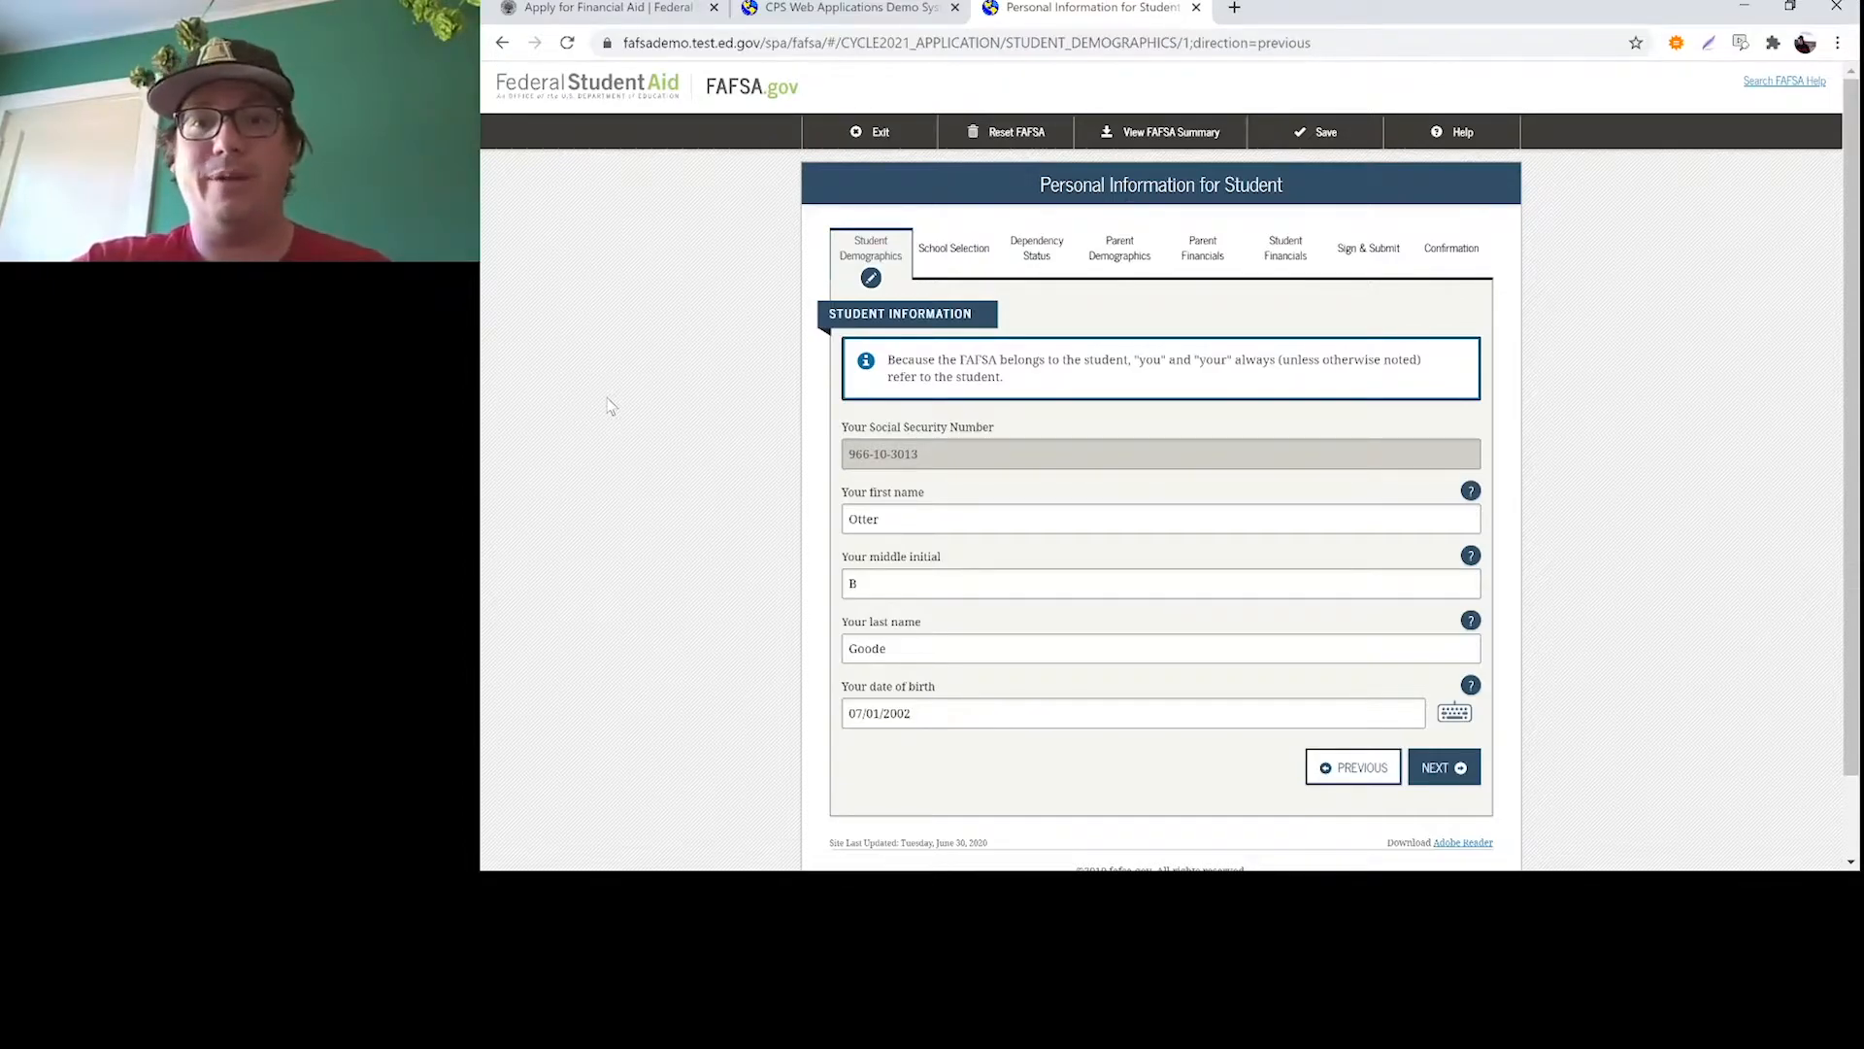
Check the student's prefilled first name, middle initial, last name and date of birth, and continue to the e-mail and phone page
mouse_move(1054, 370)
mouse_down()
mouse_move(832, 369)
mouse_move(1000, 362)
mouse_move(1067, 389)
mouse_up()
click(1067, 388)
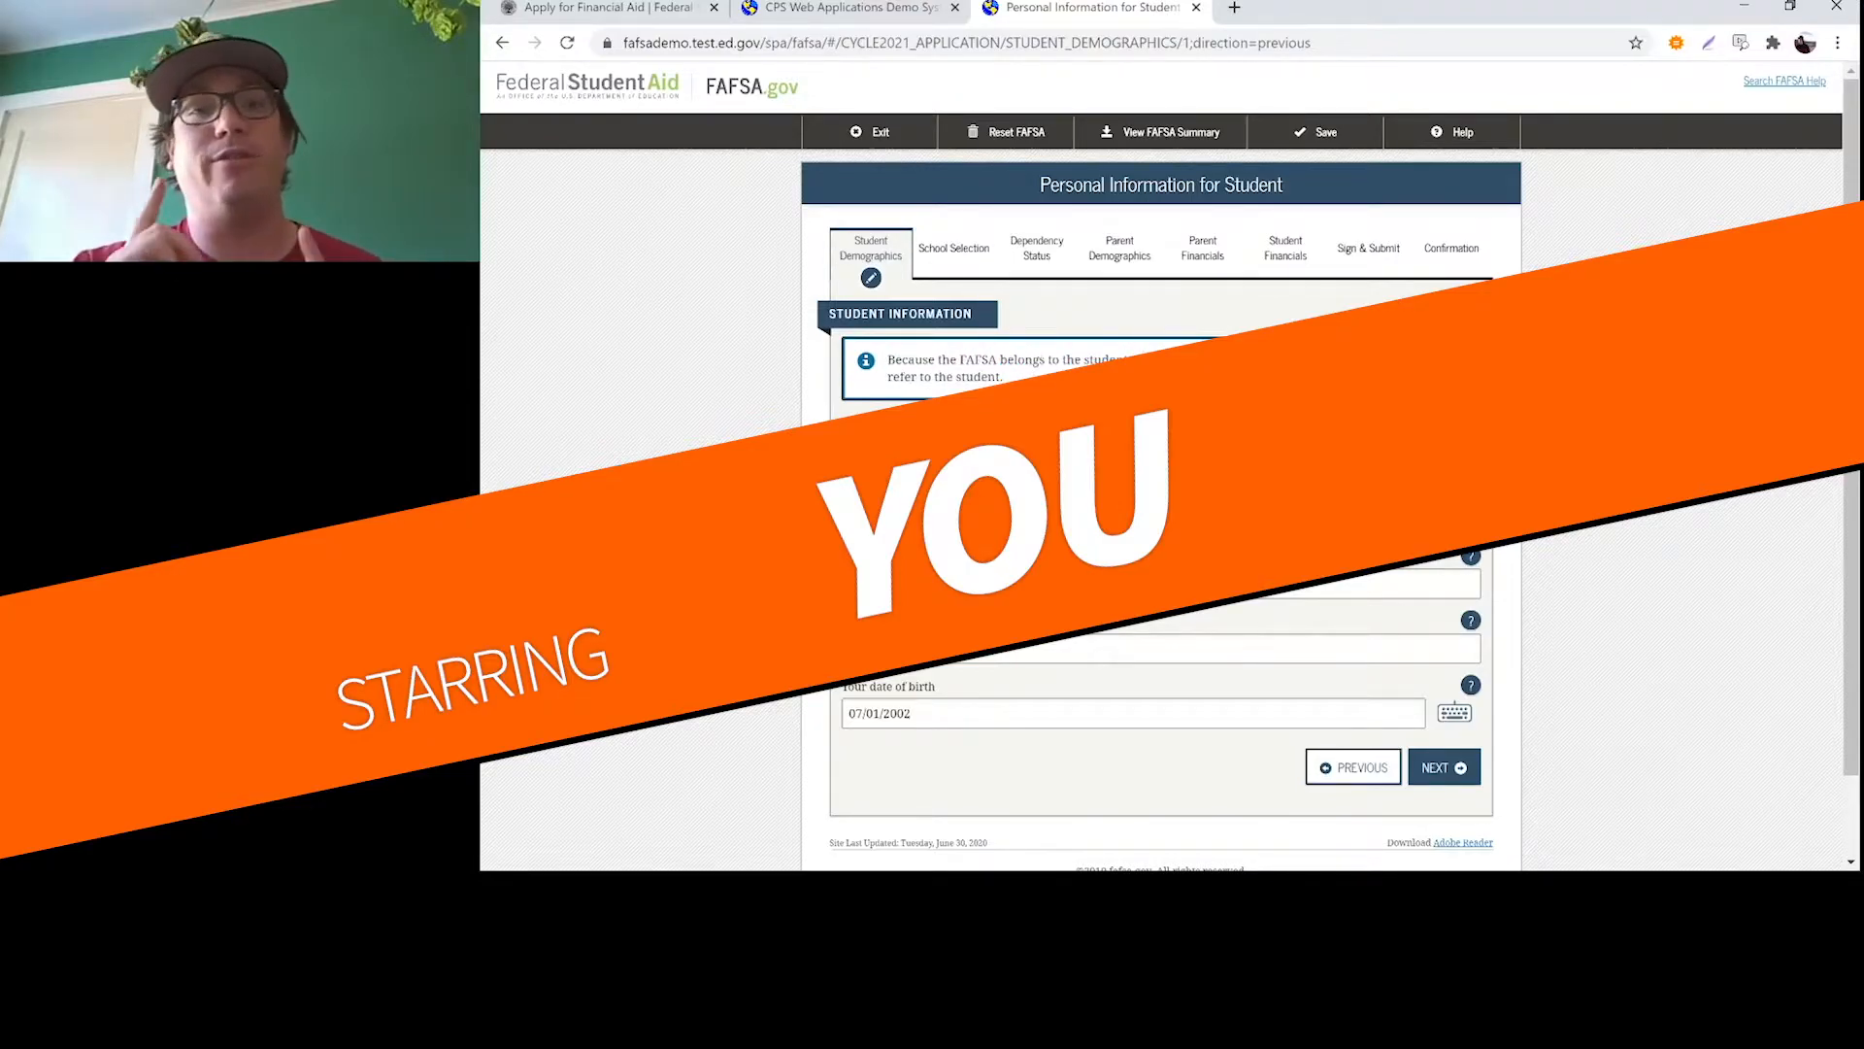
scroll(1039, 389, down, 1)
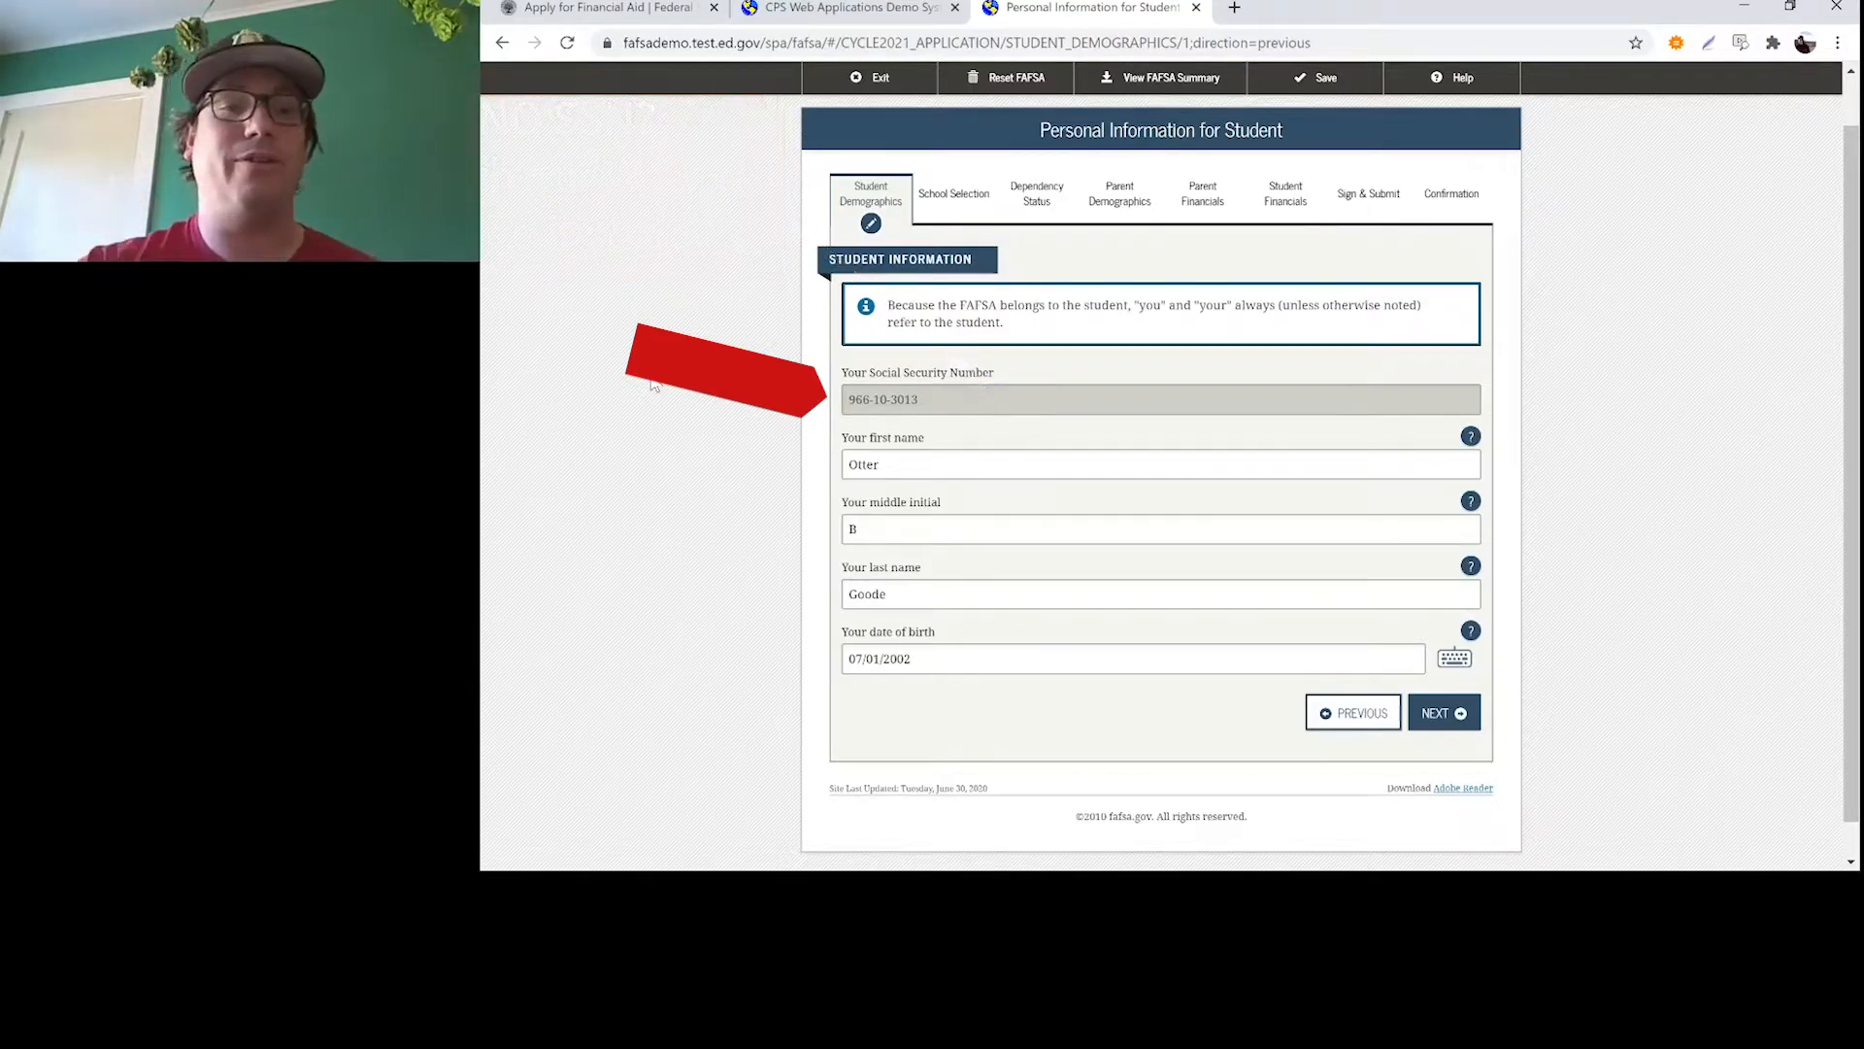
click(941, 464)
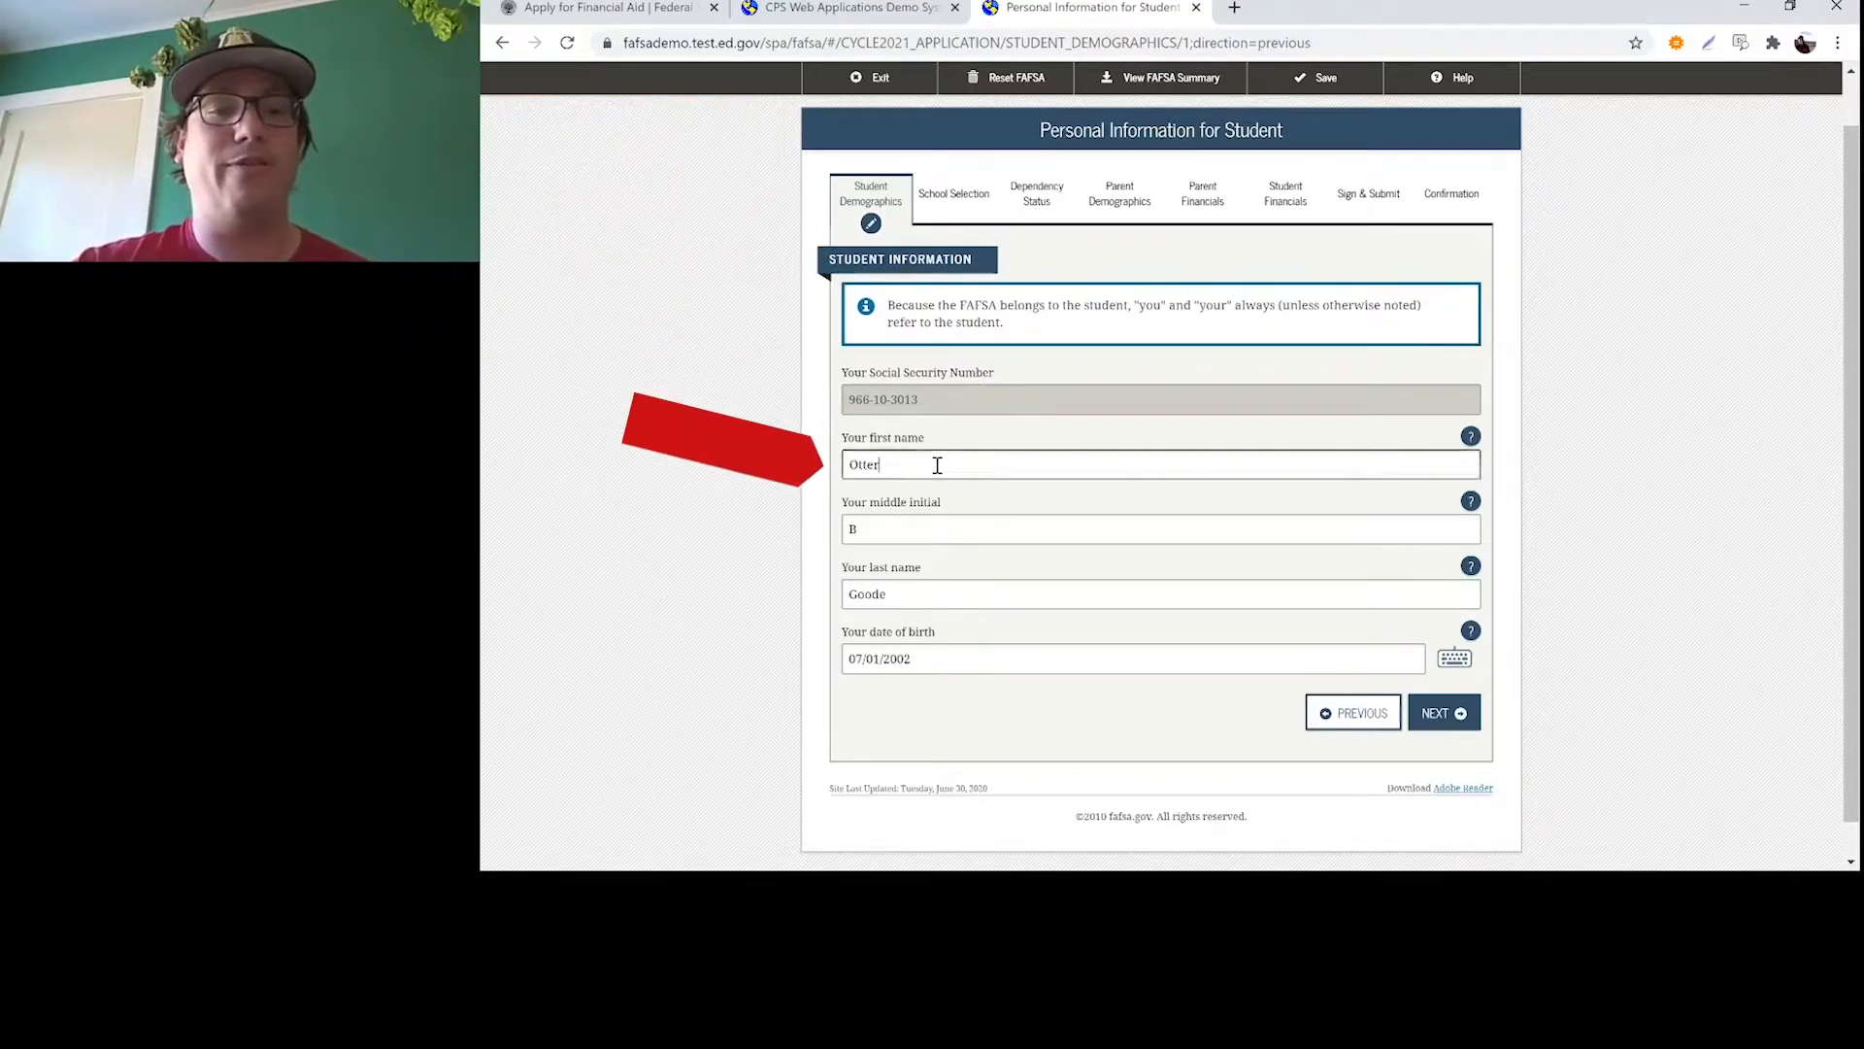
click(925, 530)
click(938, 592)
click(978, 657)
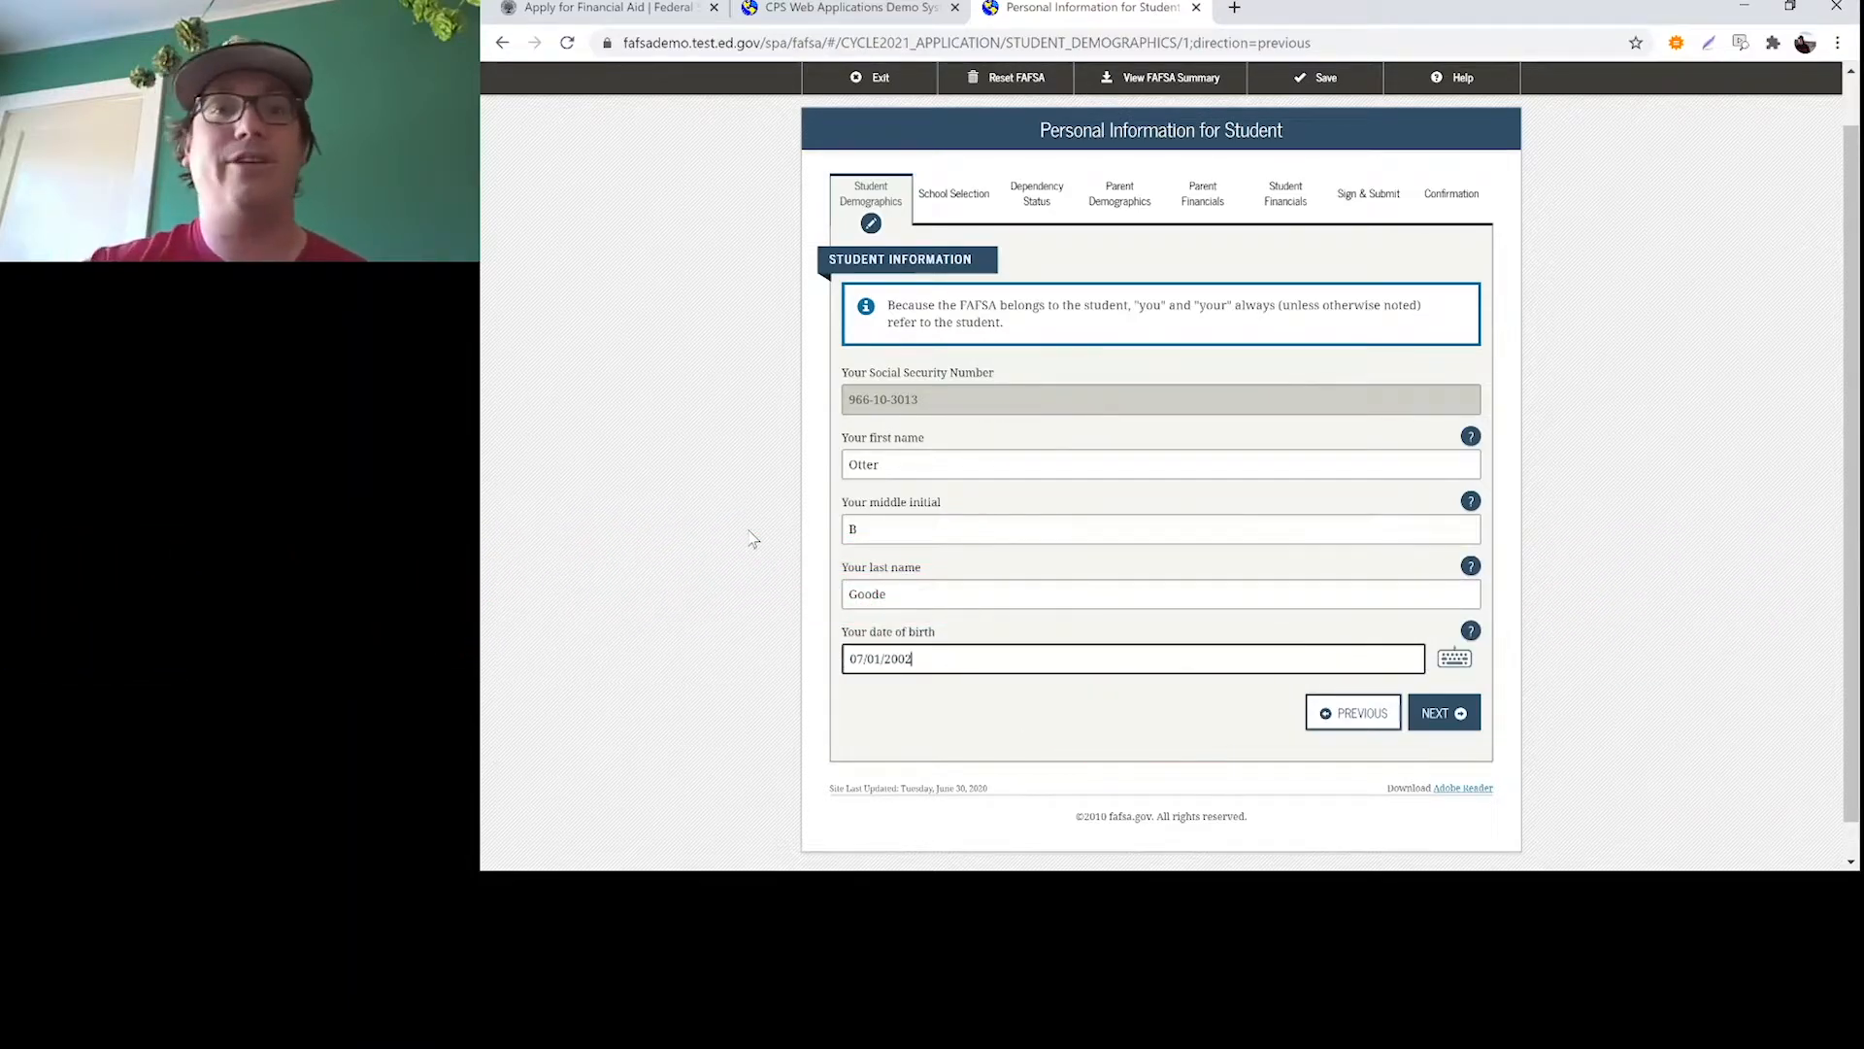
click(1465, 733)
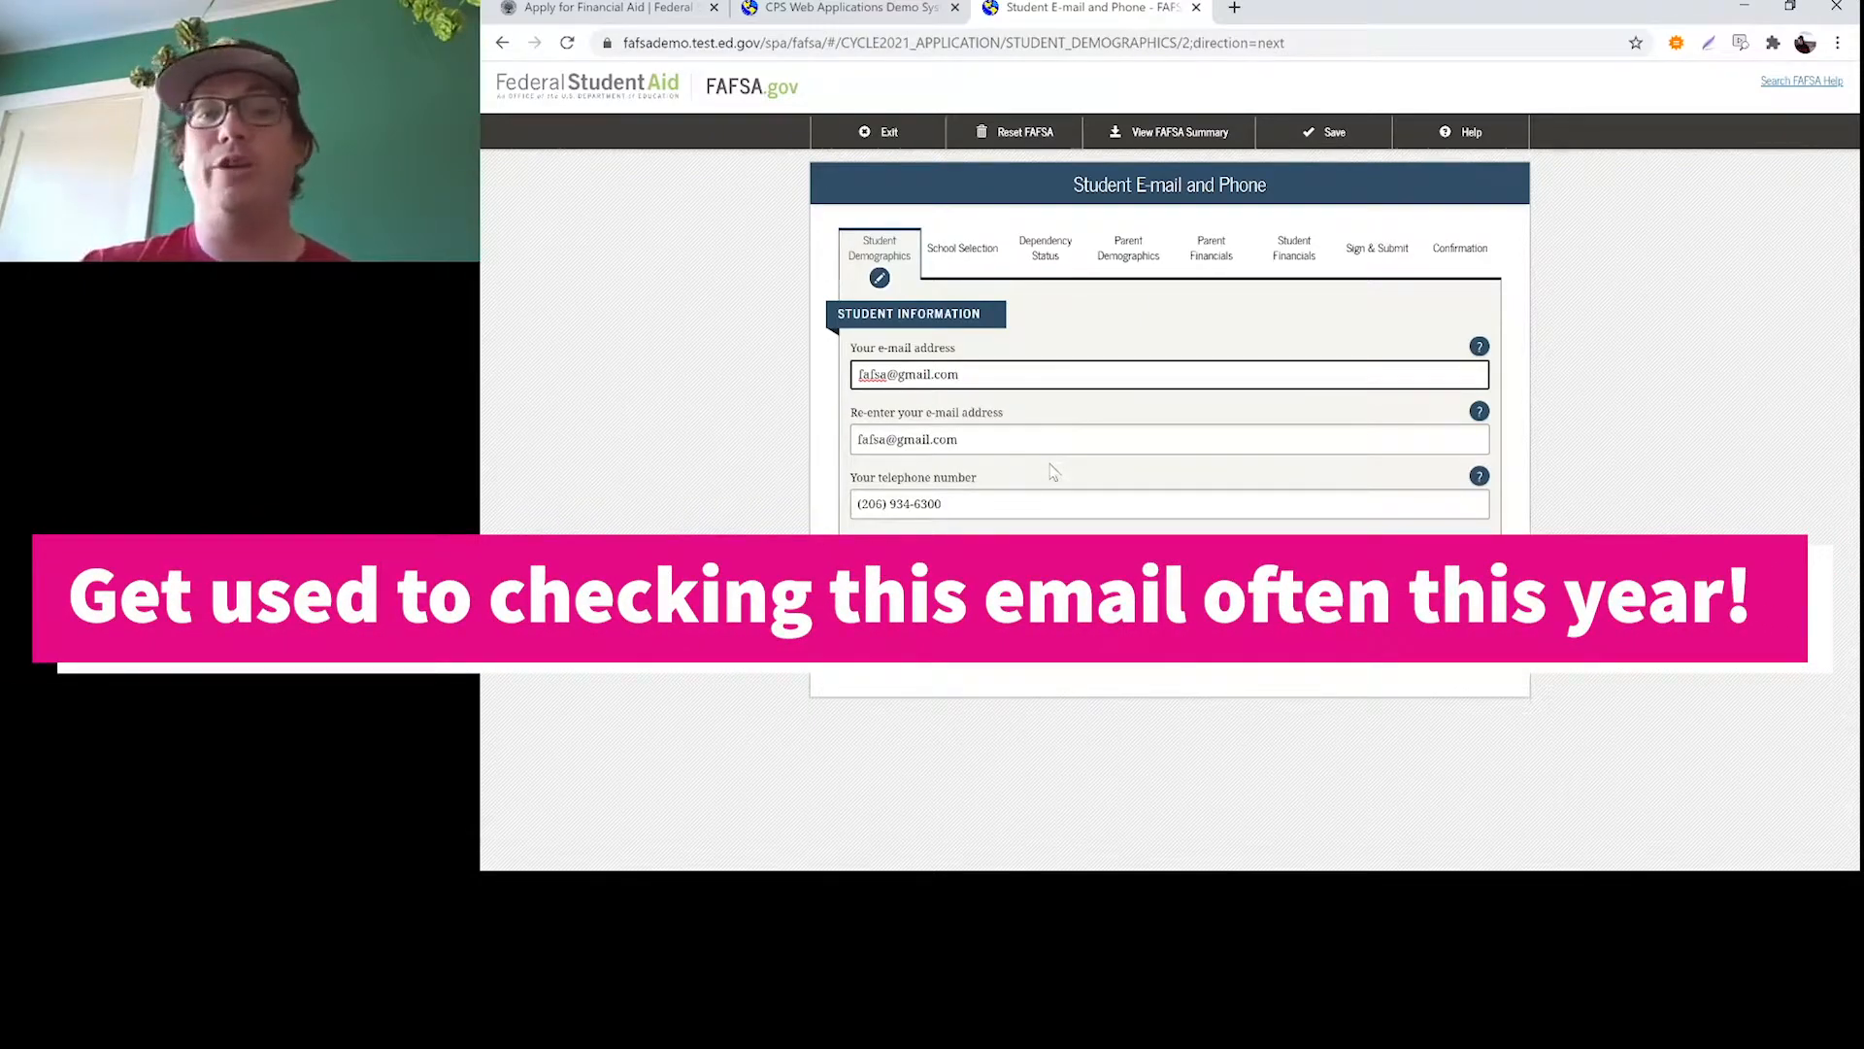
Accept the prefilled contact, mailing address and residency and eligibility answers, and continue to the Student Education questions
click(1452, 558)
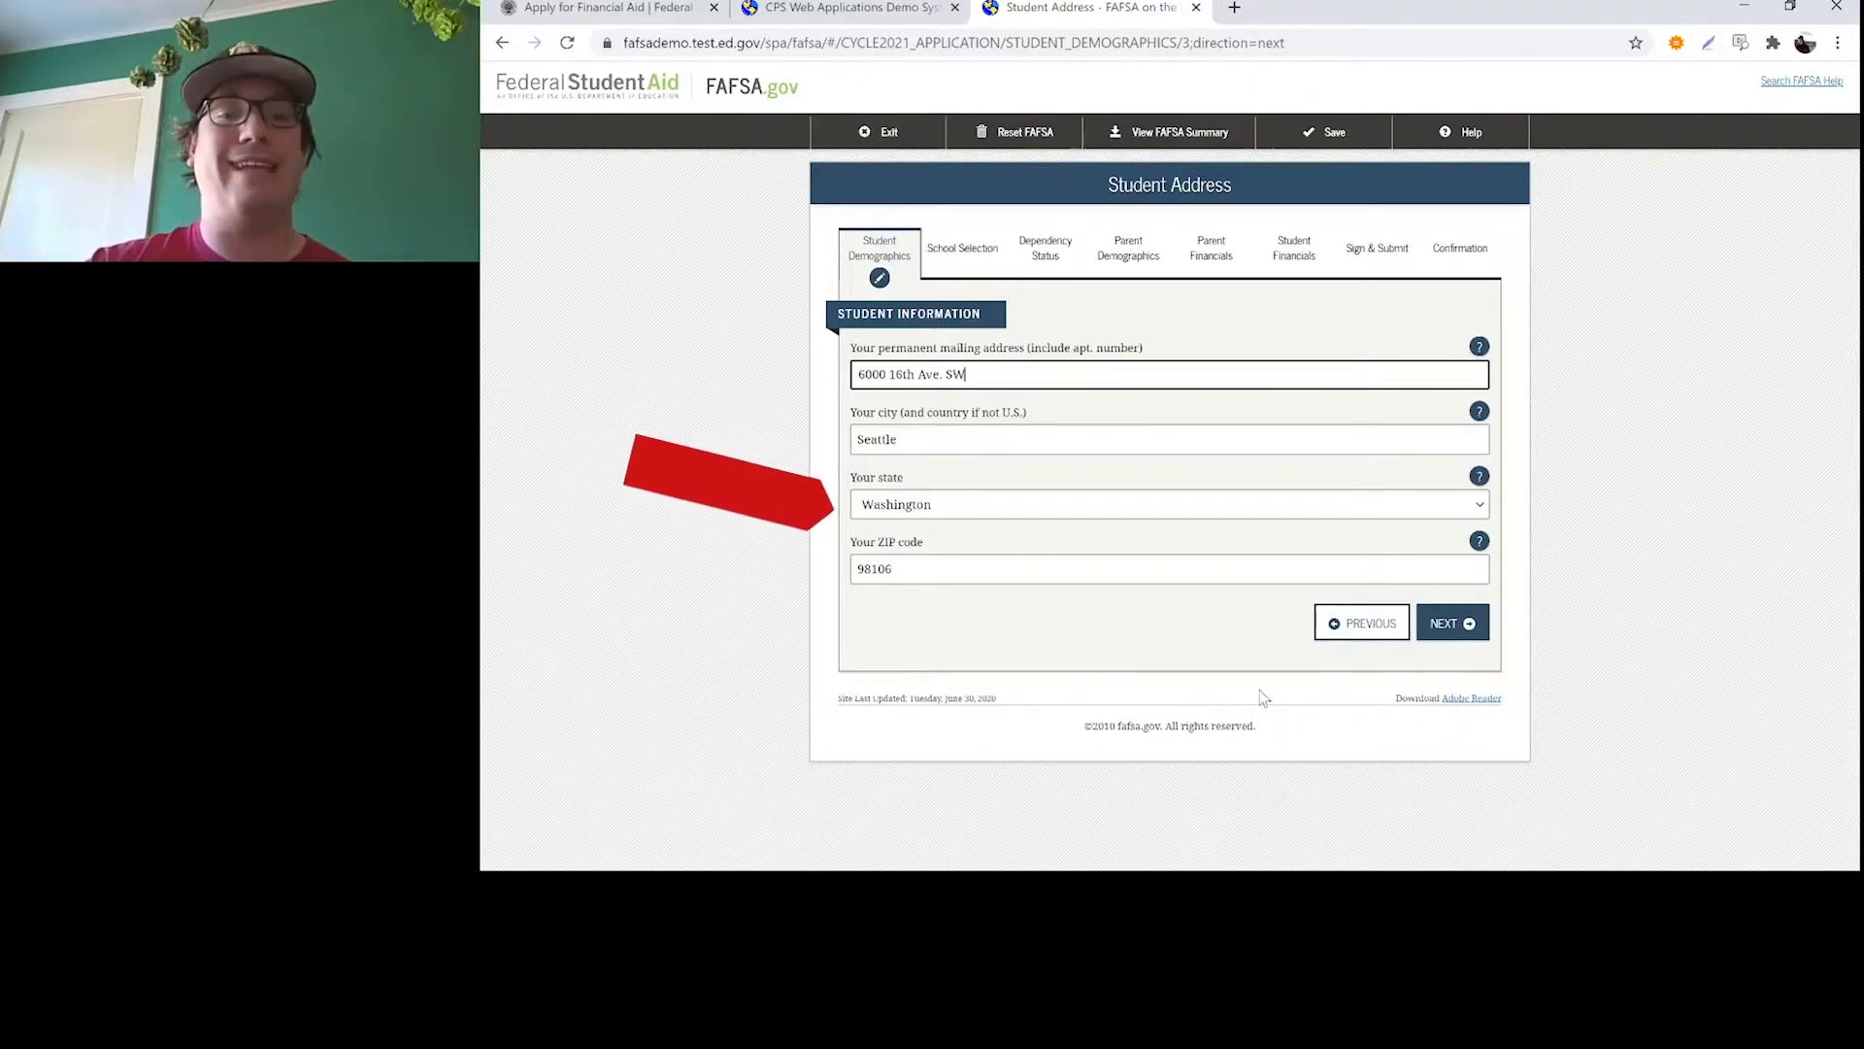
click(1469, 629)
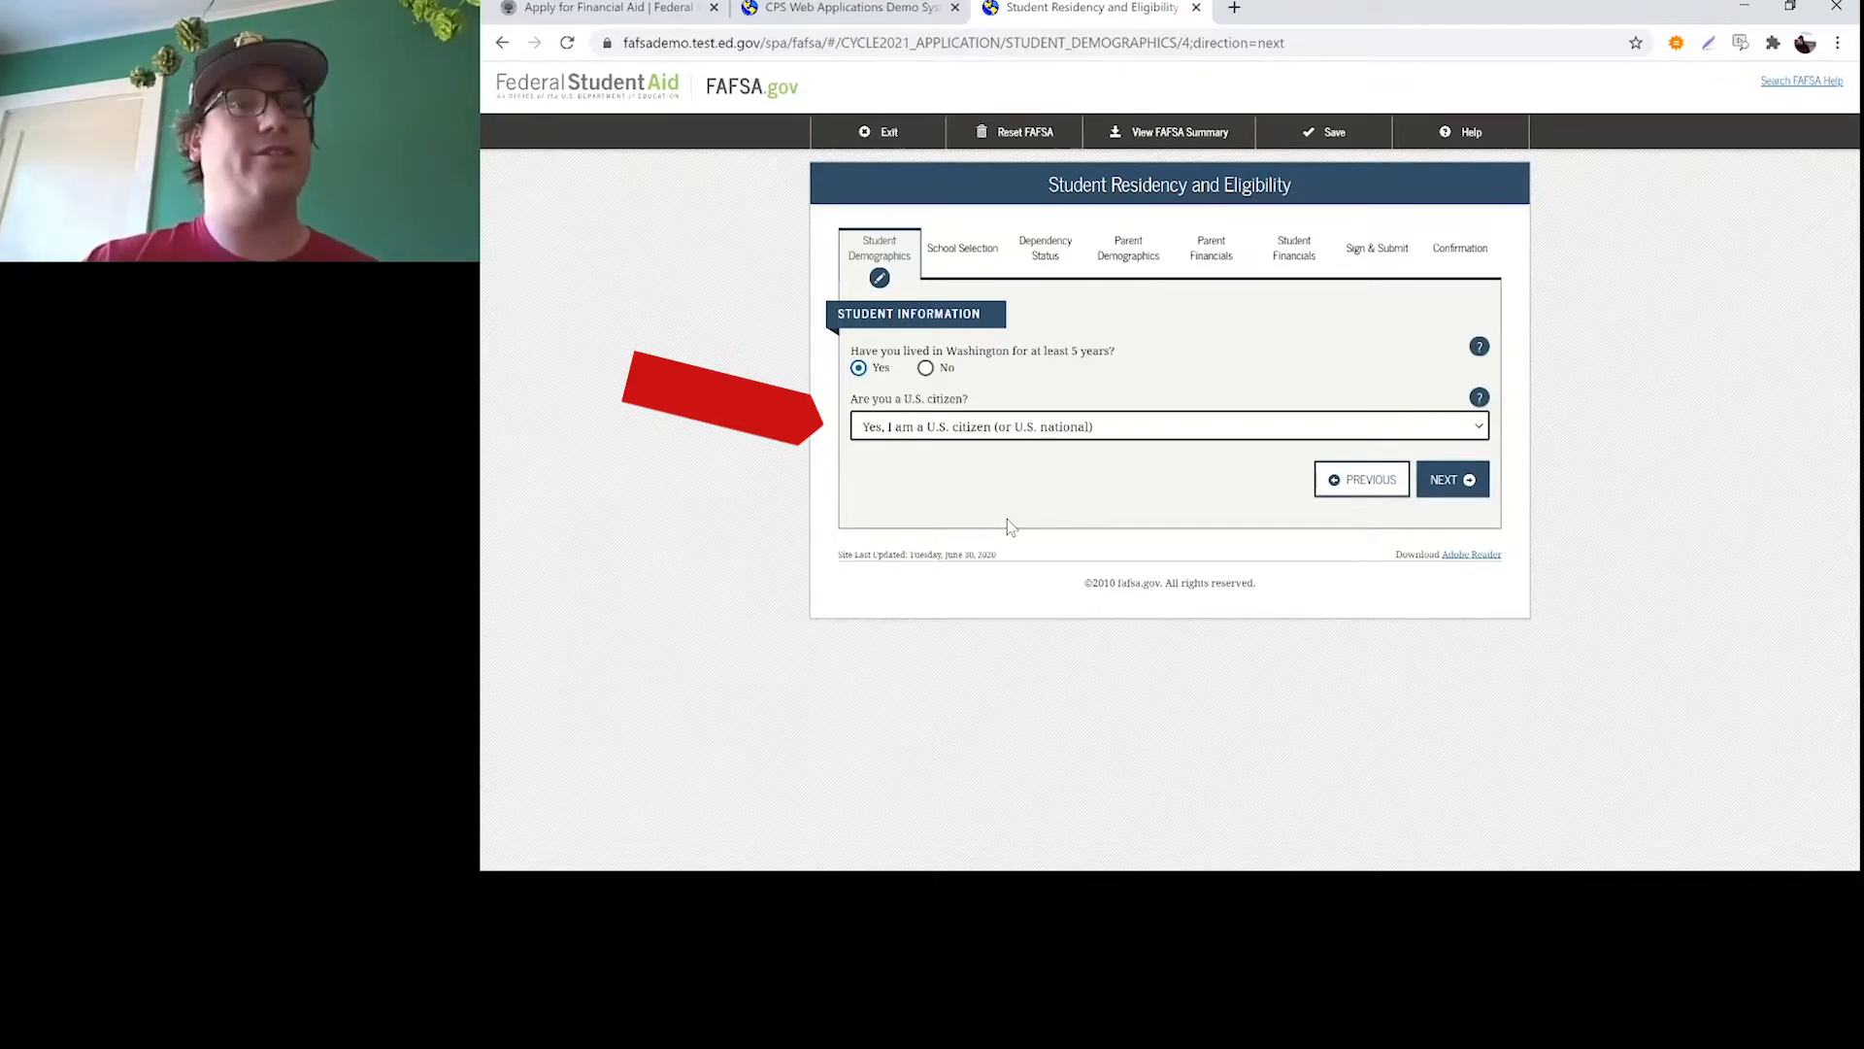
click(643, 393)
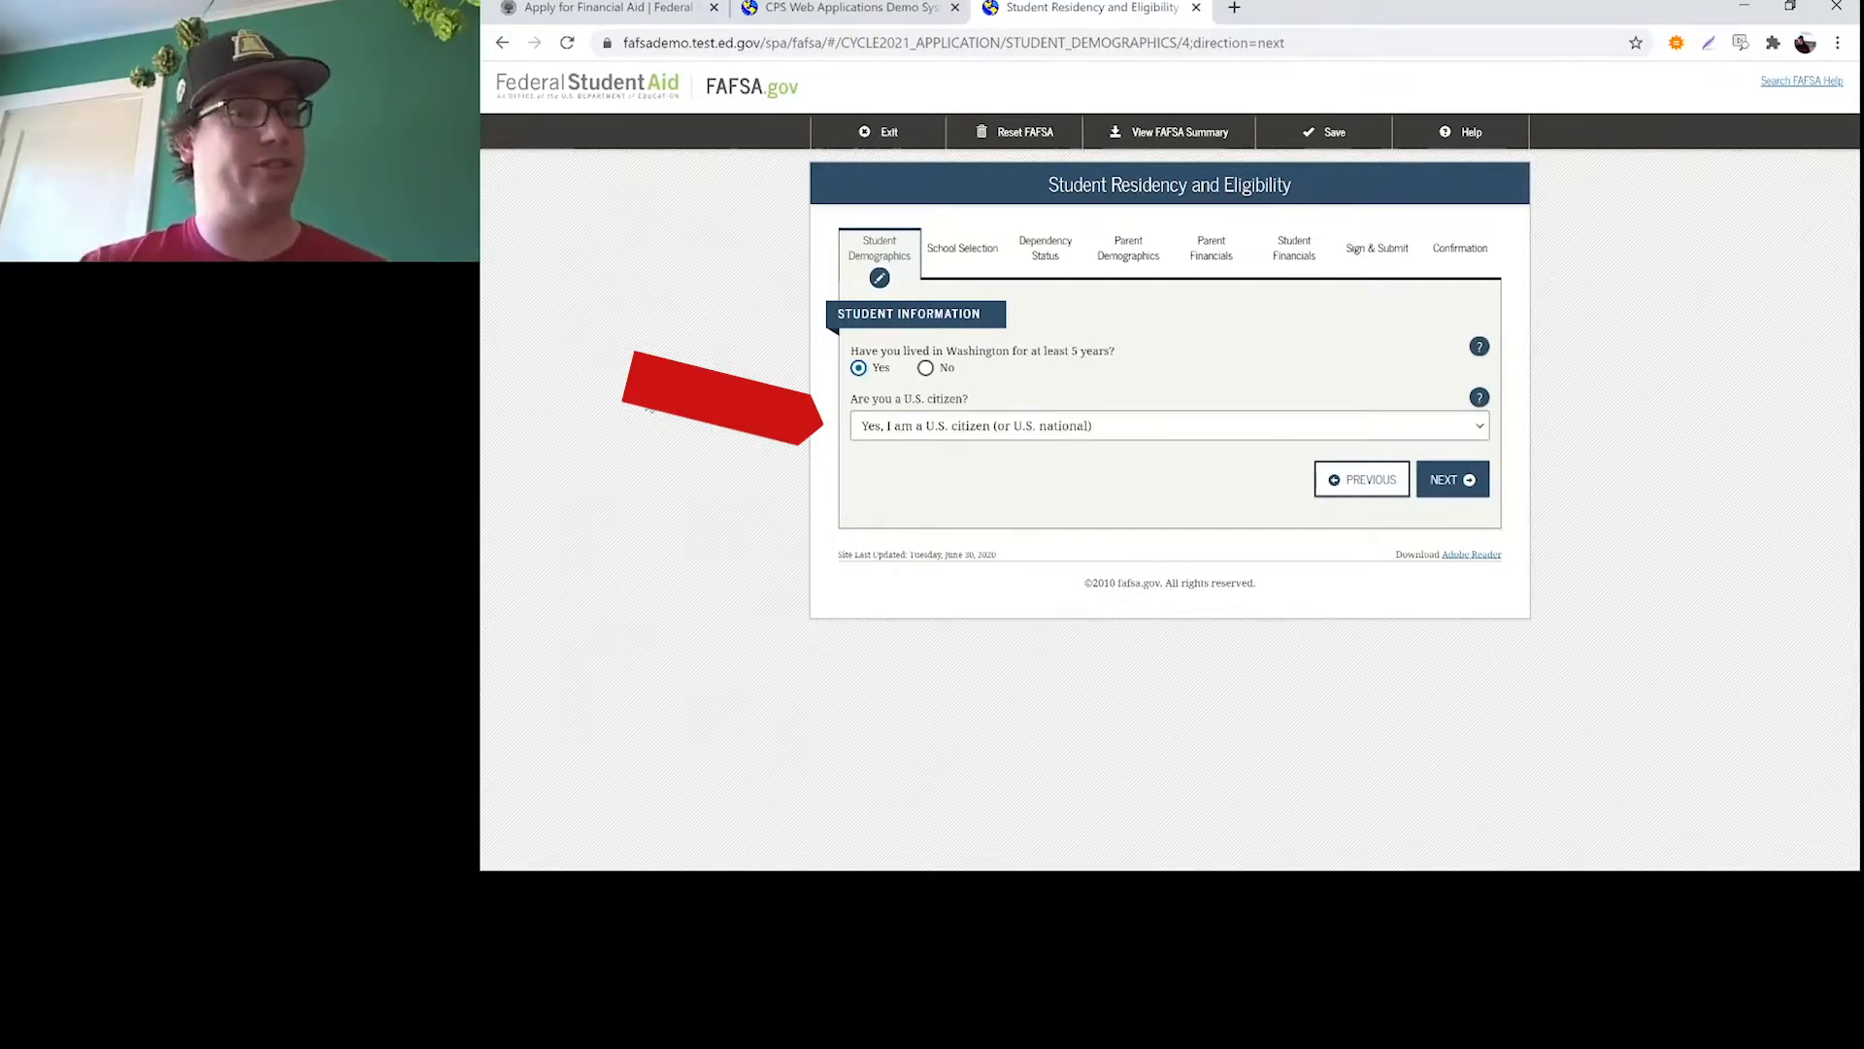
click(1454, 482)
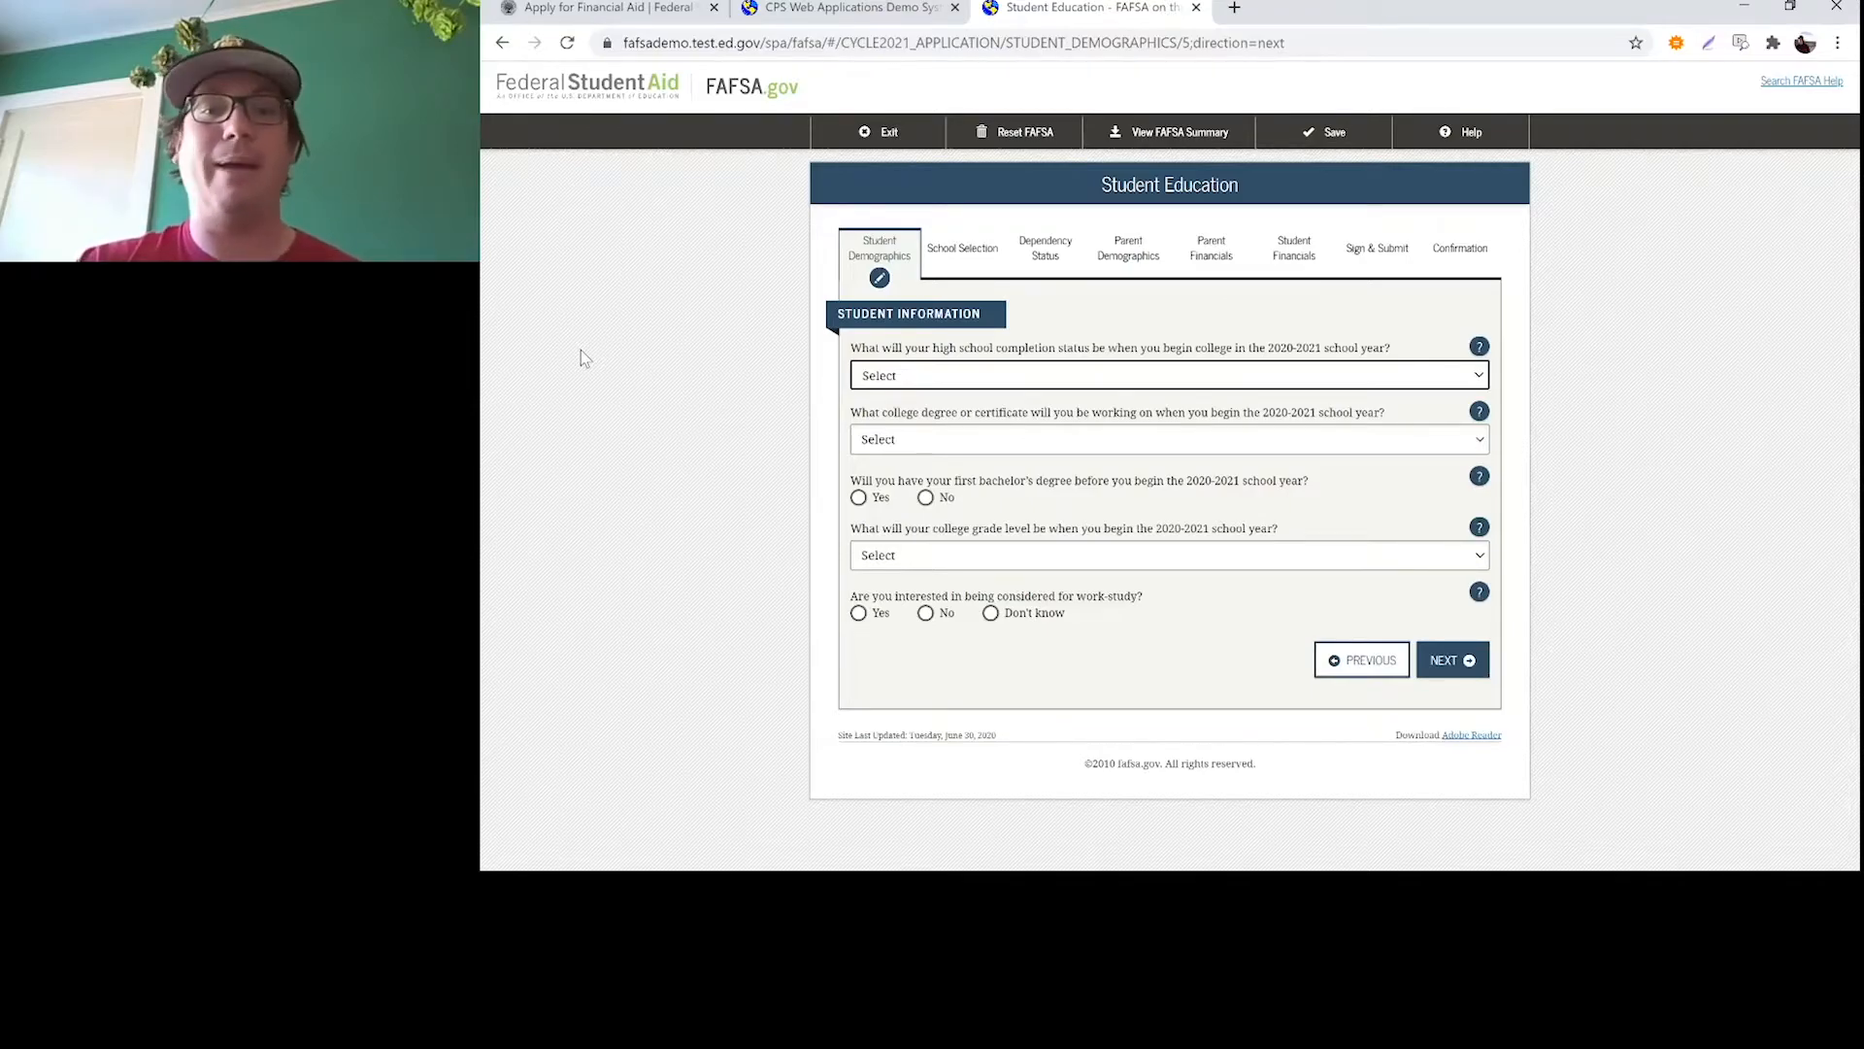
Set the high school completion status to High school diploma, the degree to 1st bachelor's degree, and answer No to having a first bachelor's degree
drag(1268, 348, 1324, 363)
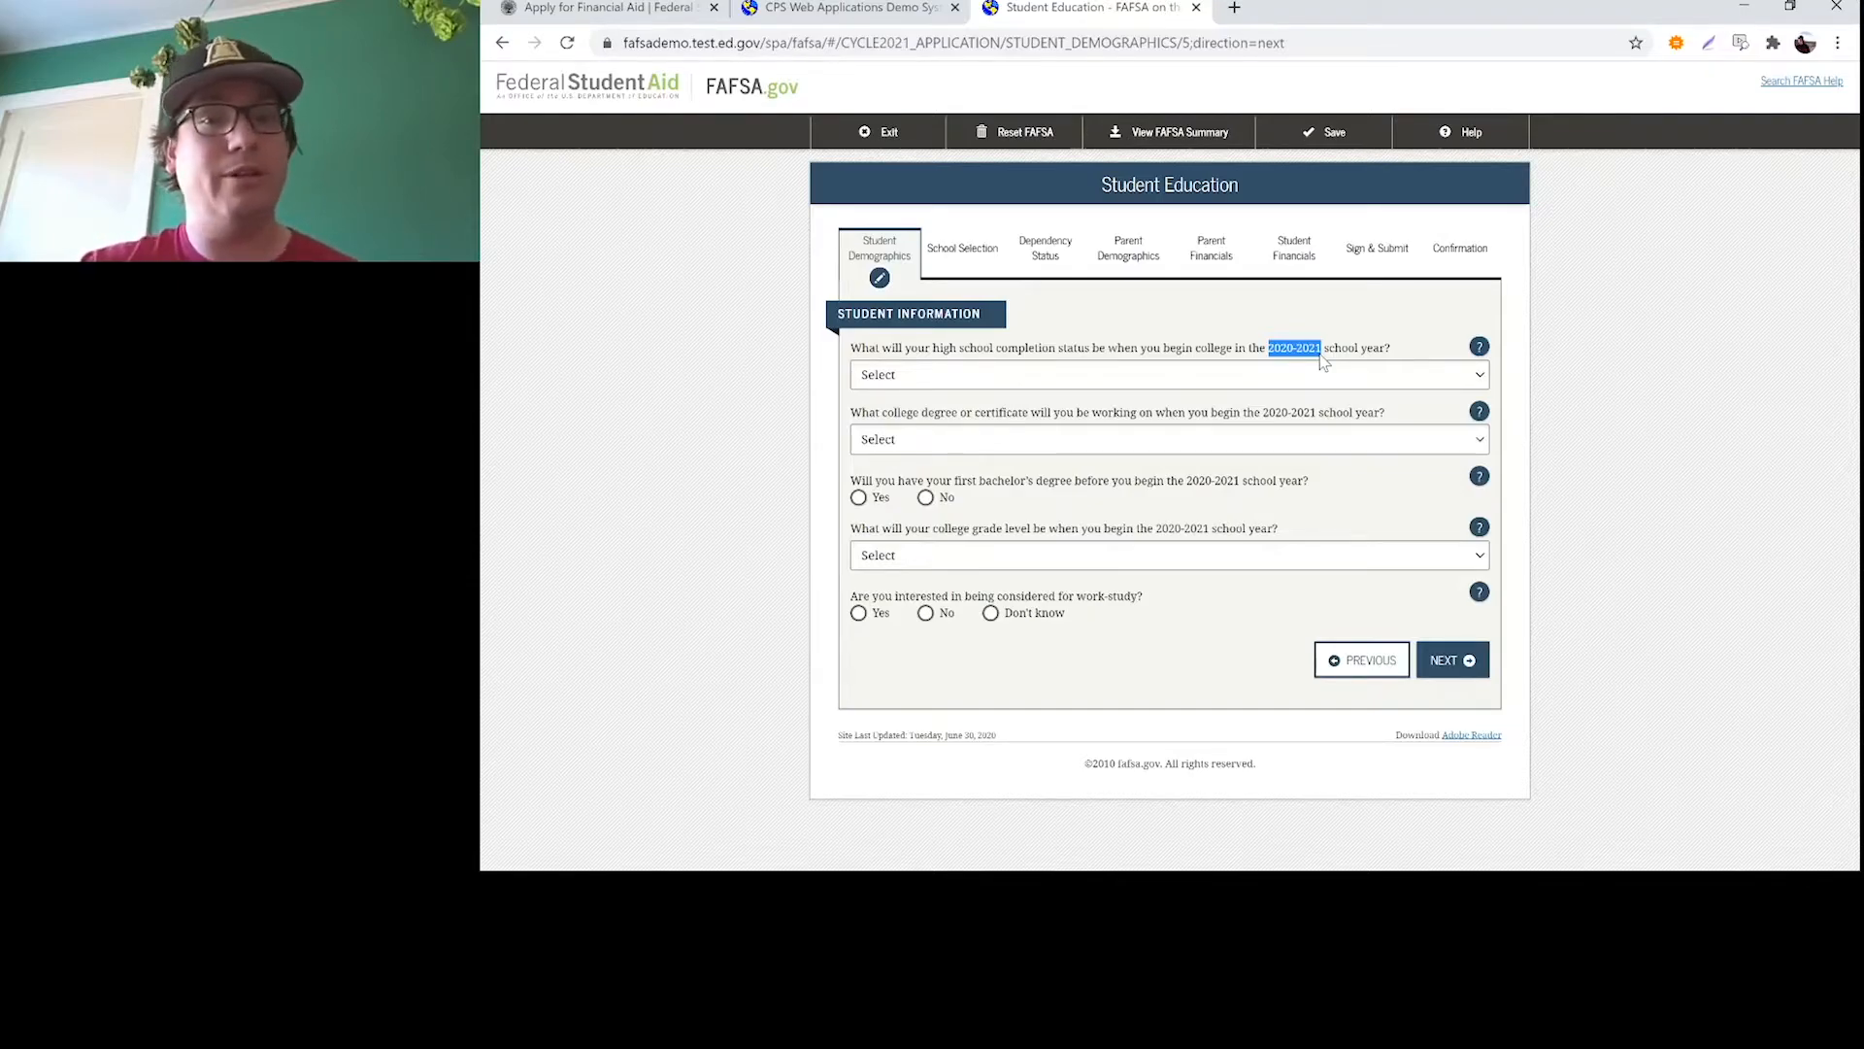
click(764, 352)
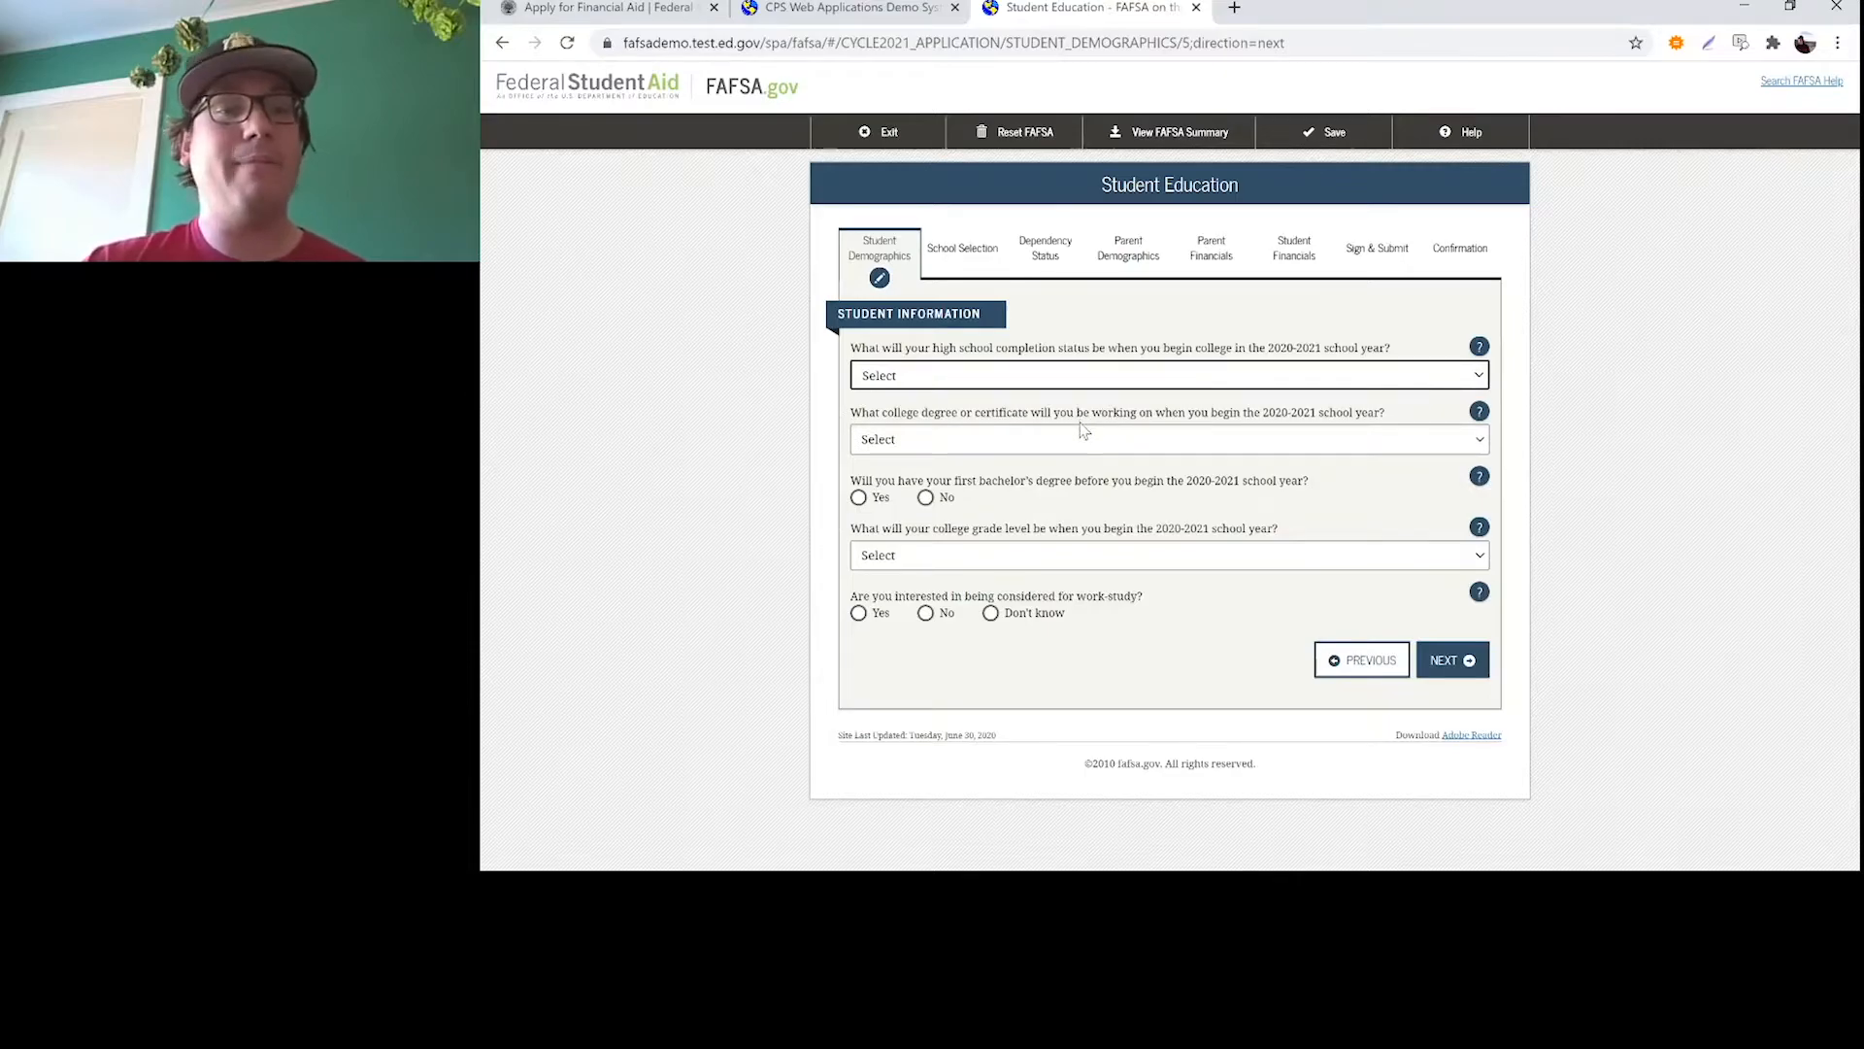
click(1035, 442)
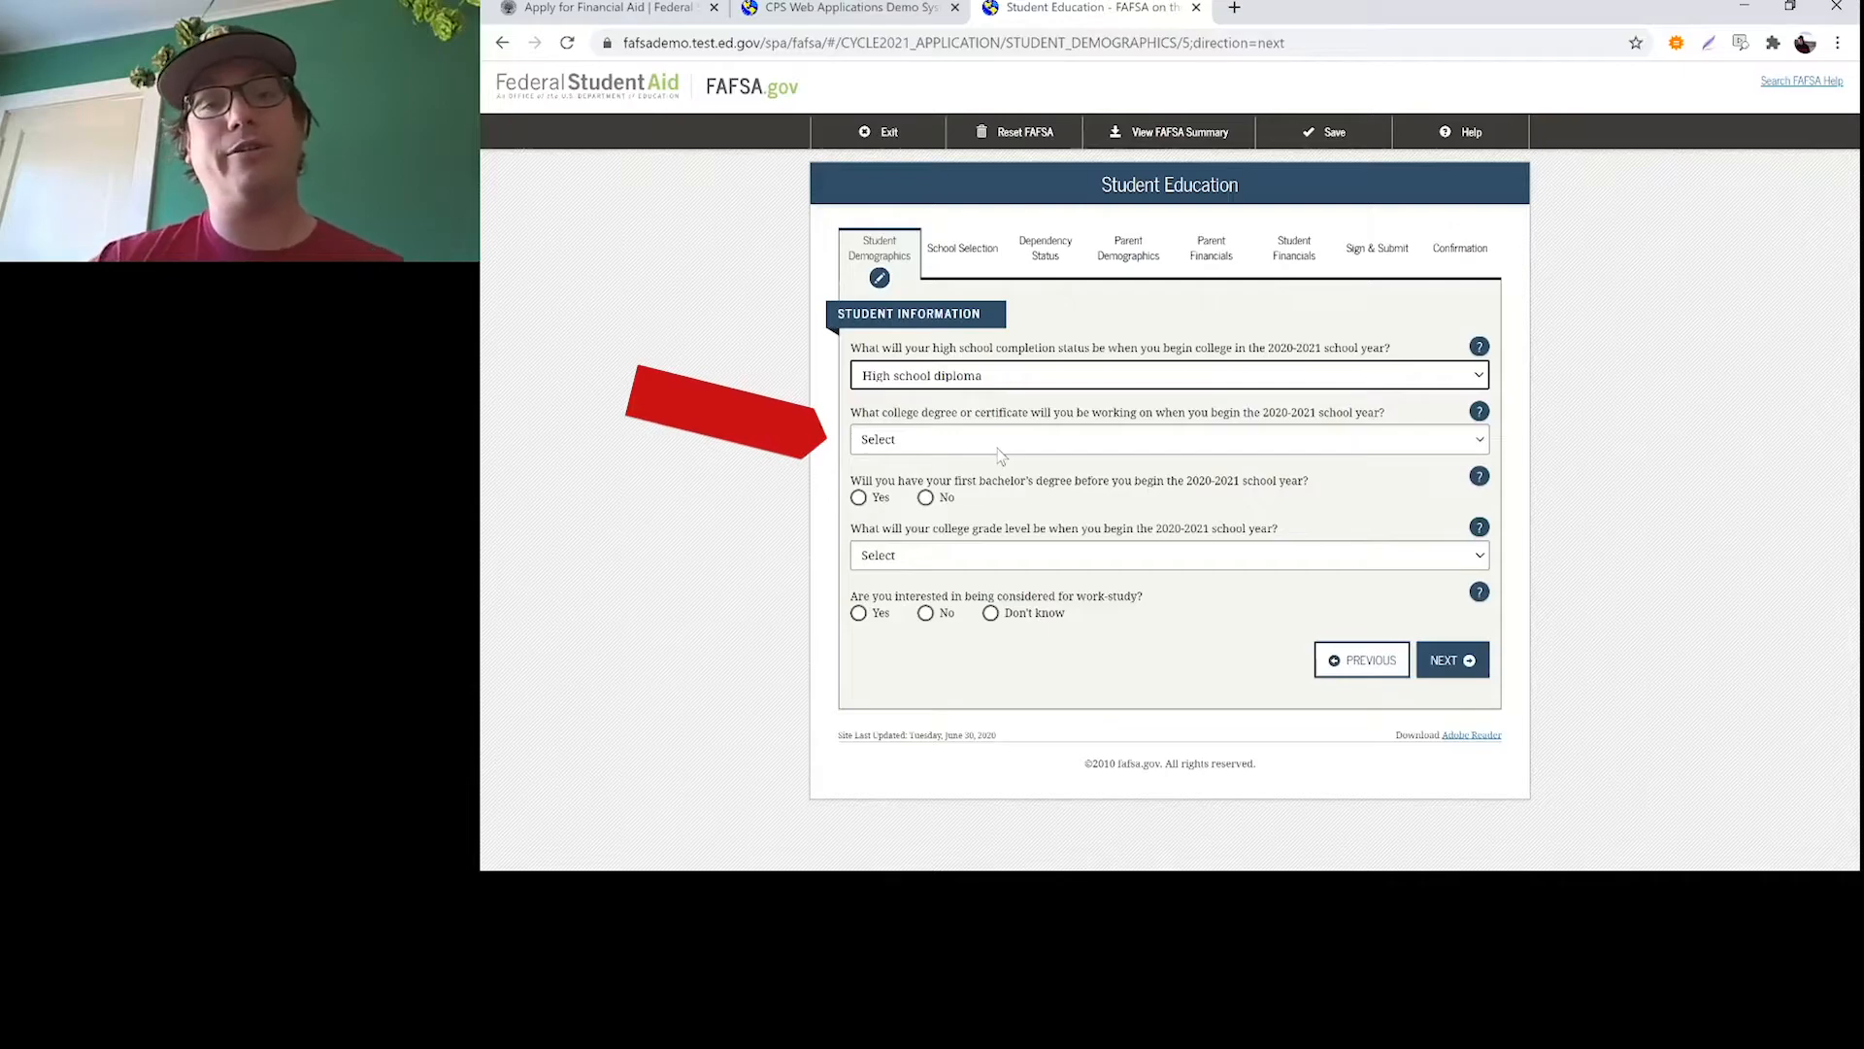
click(999, 449)
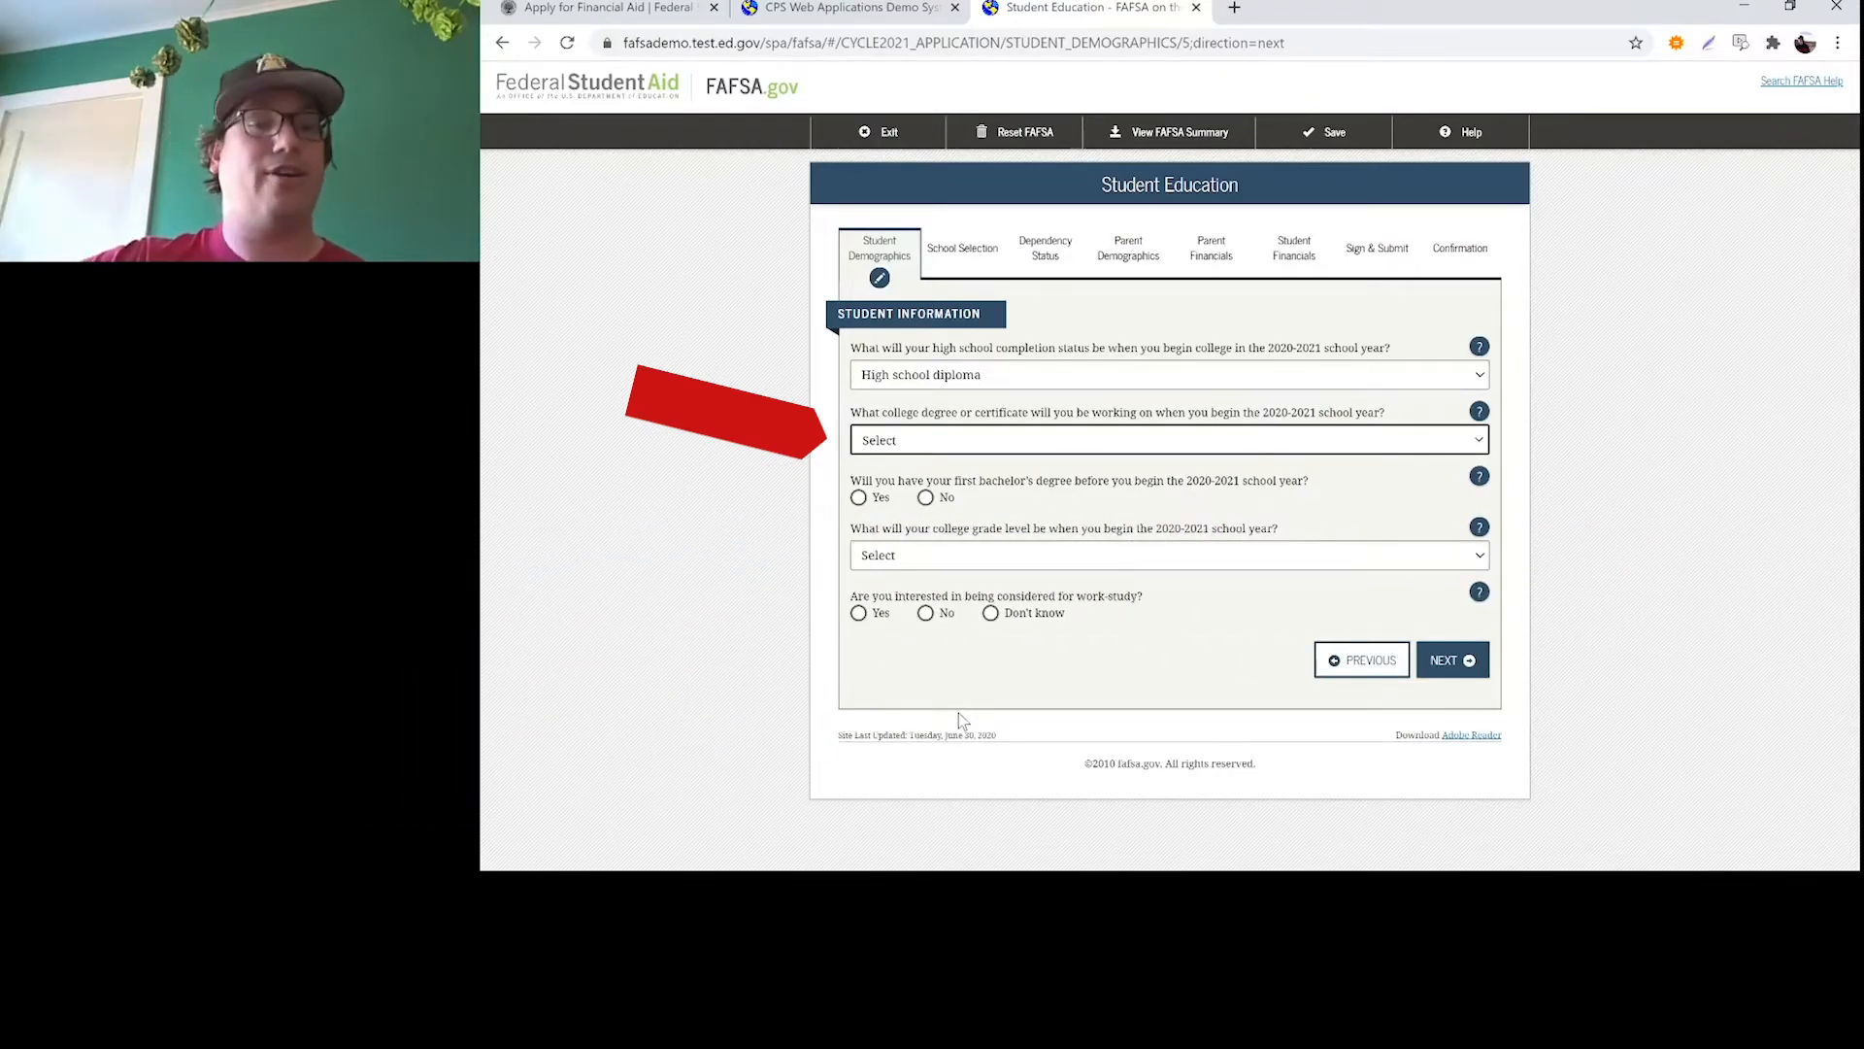
click(1020, 497)
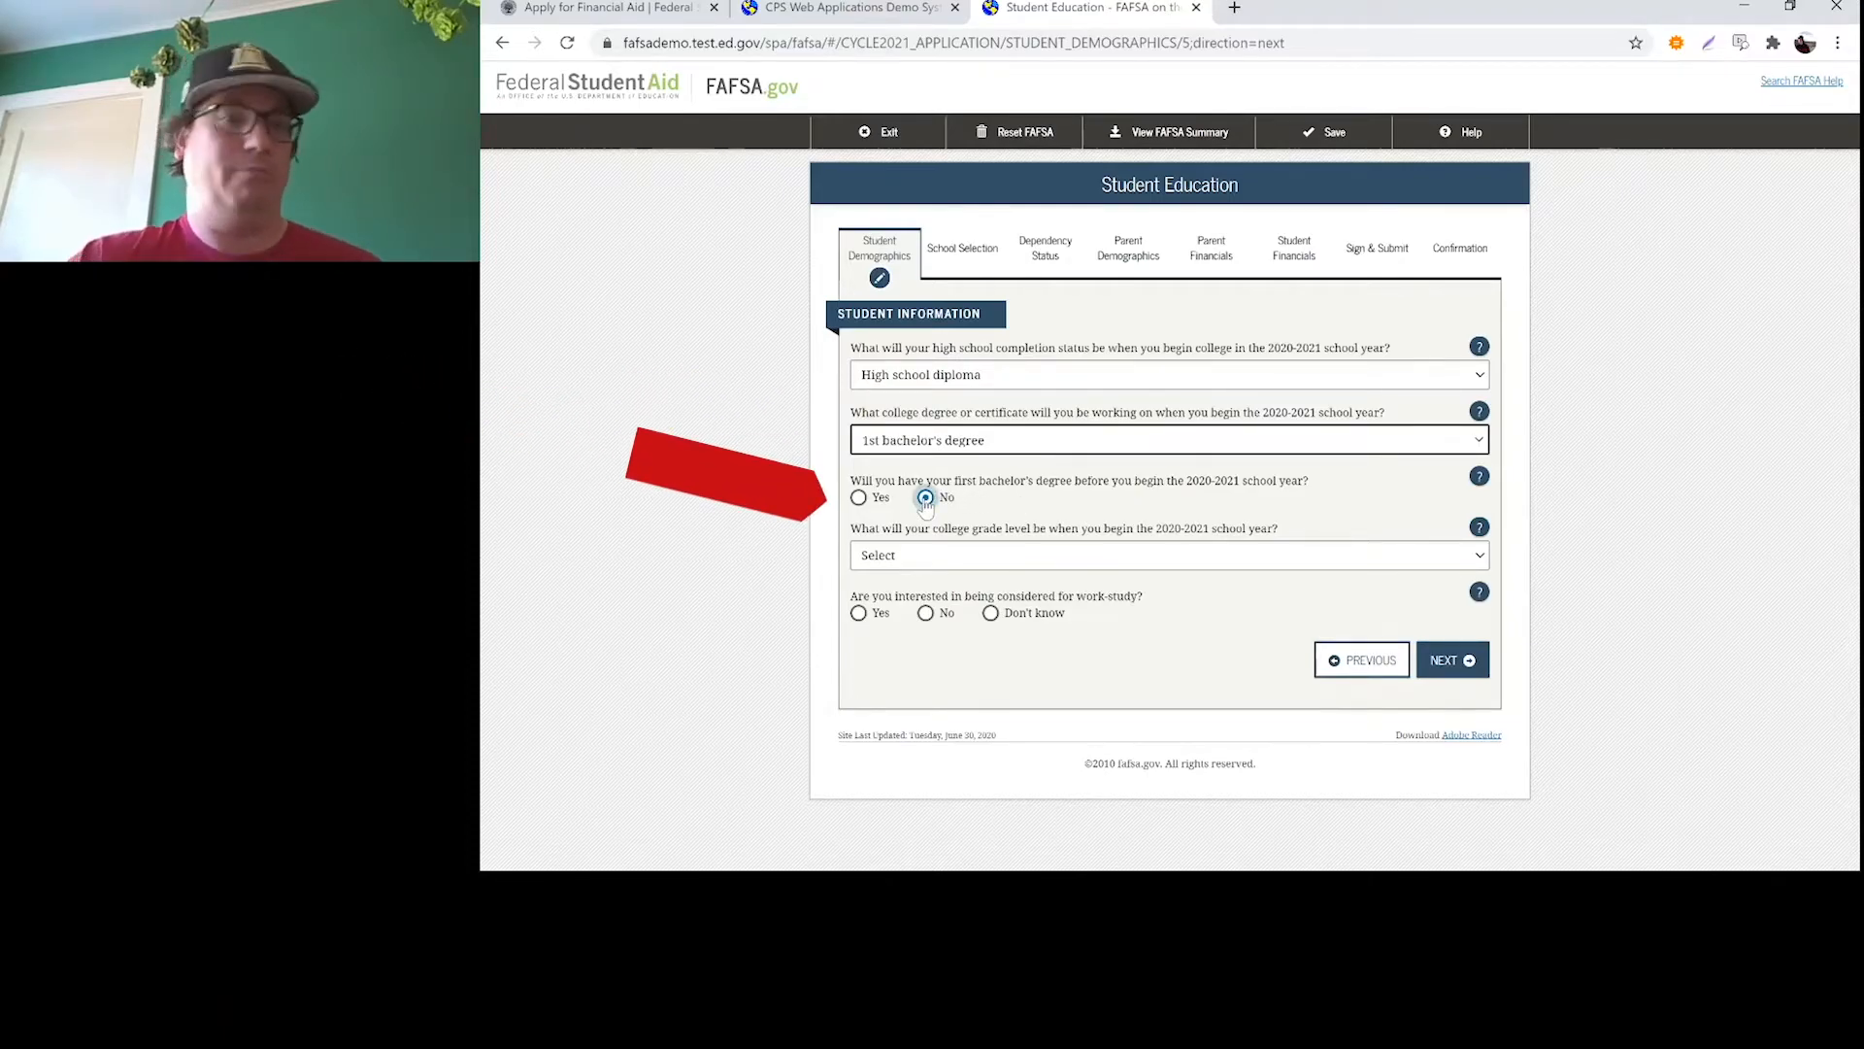
Set the college grade level to Never attended college/1st yr., answer Yes to work-study interest, and continue
click(1015, 550)
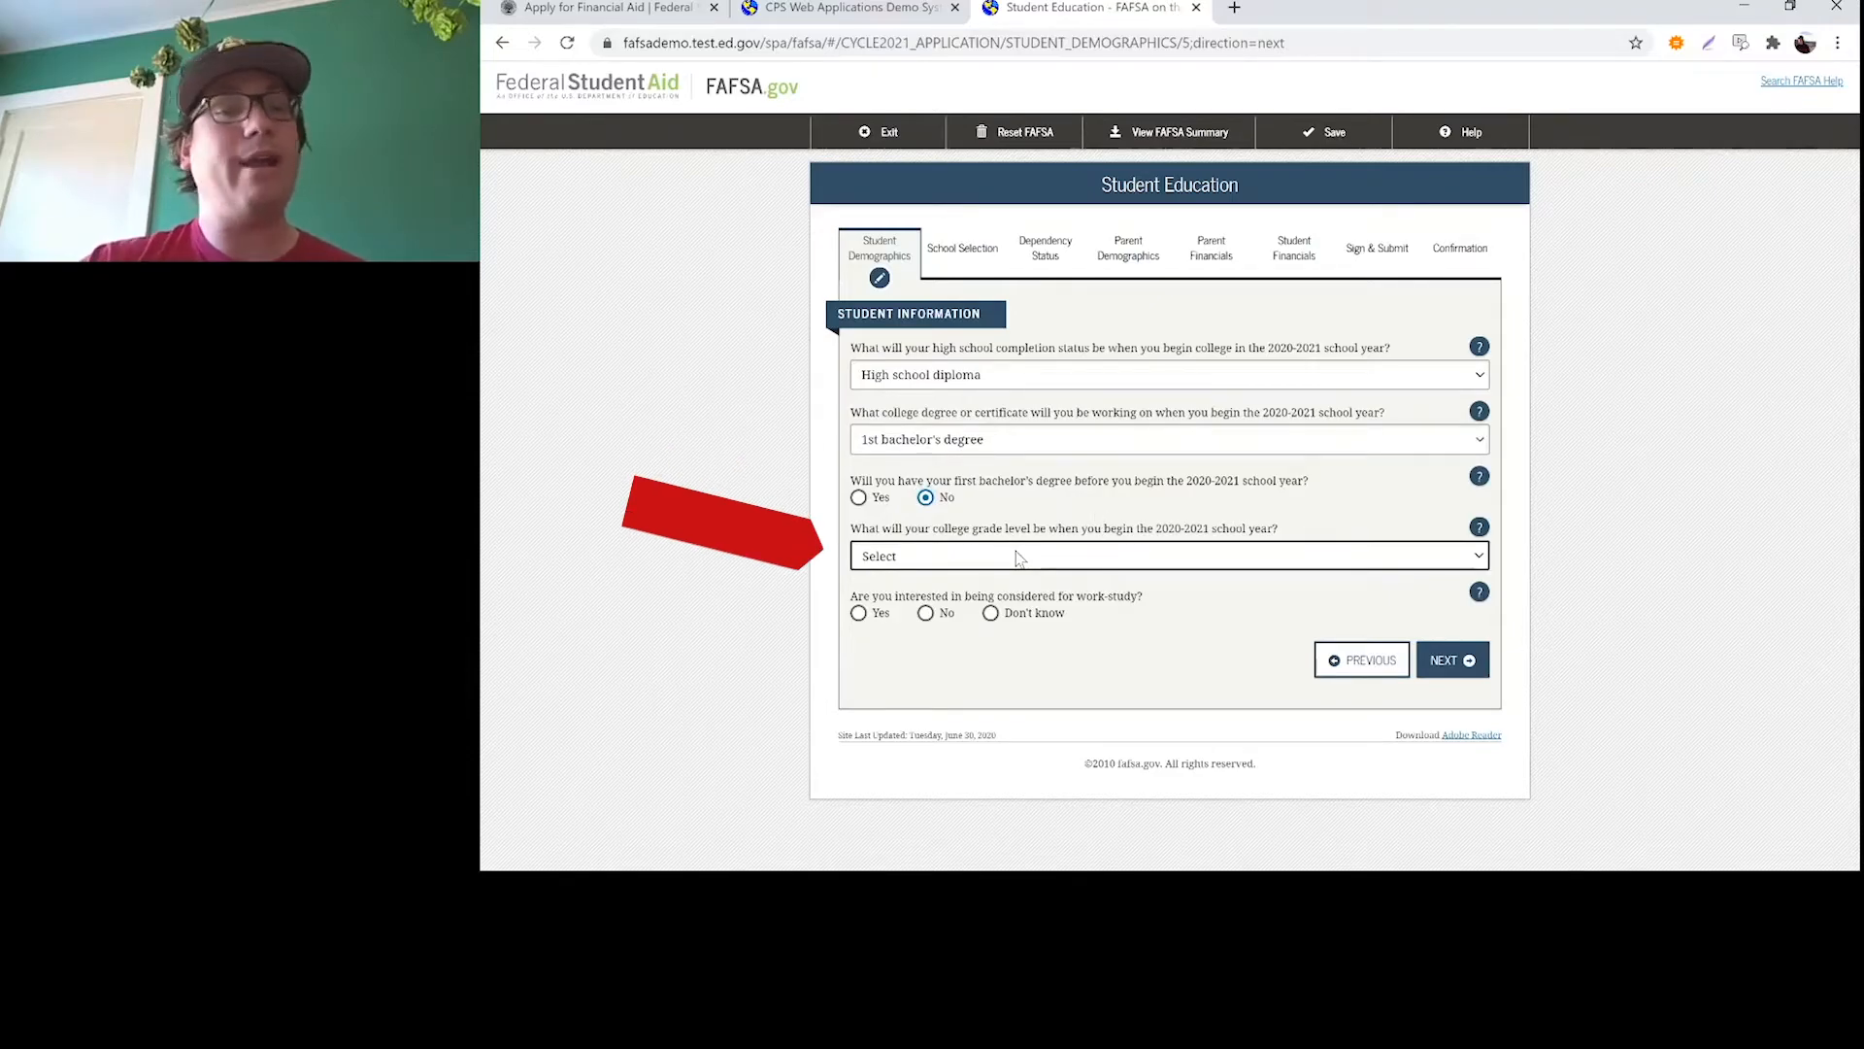
click(1001, 624)
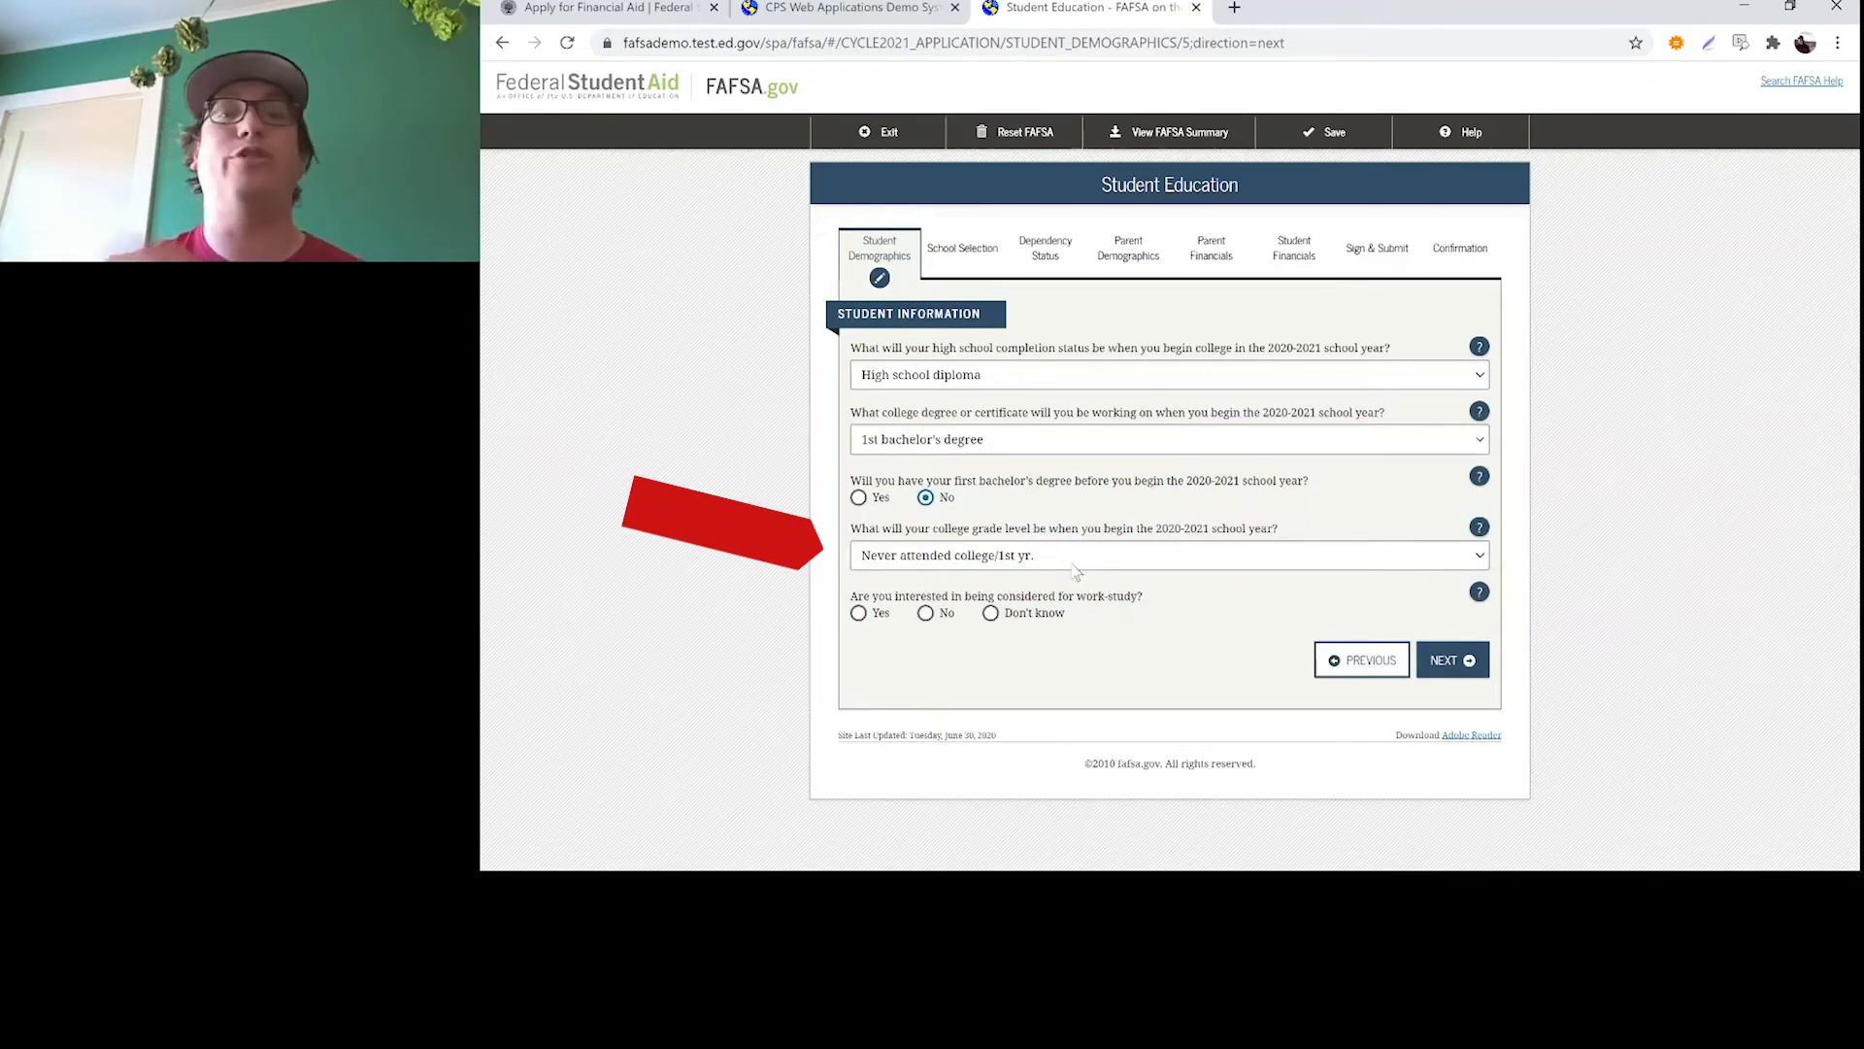
click(1073, 564)
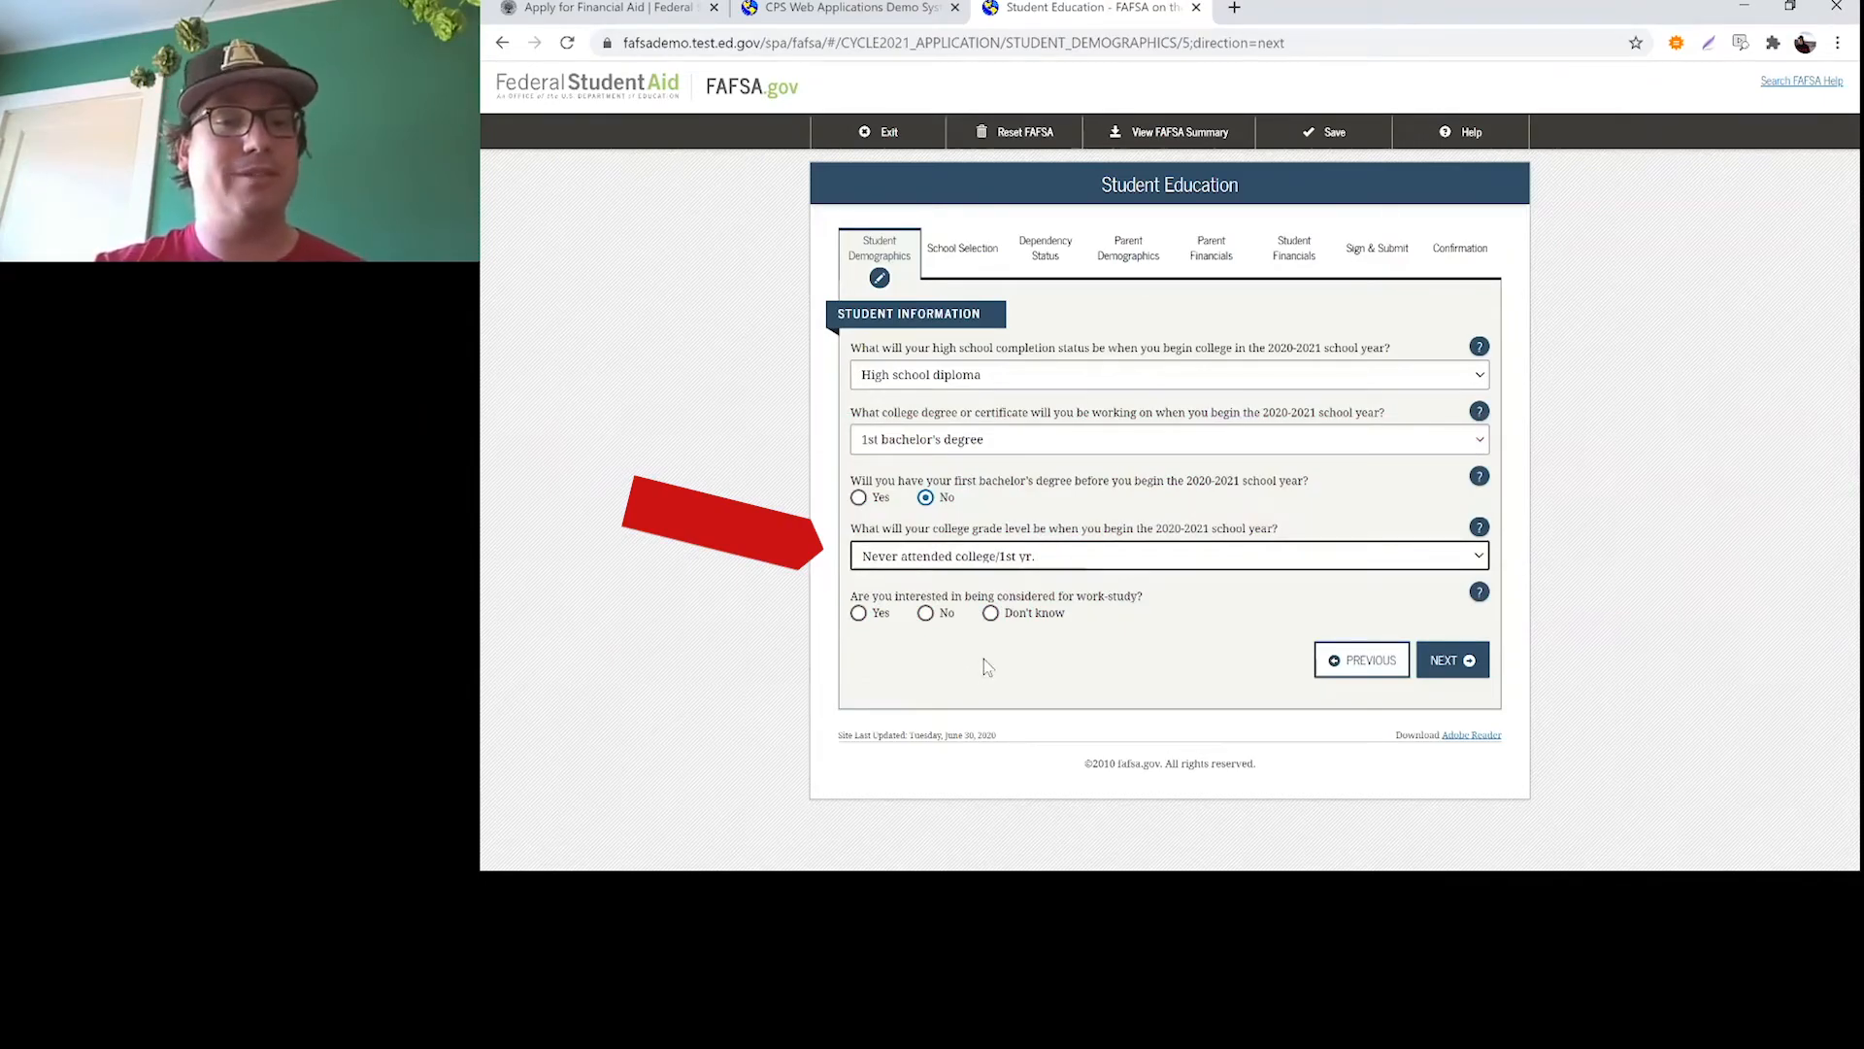
click(705, 598)
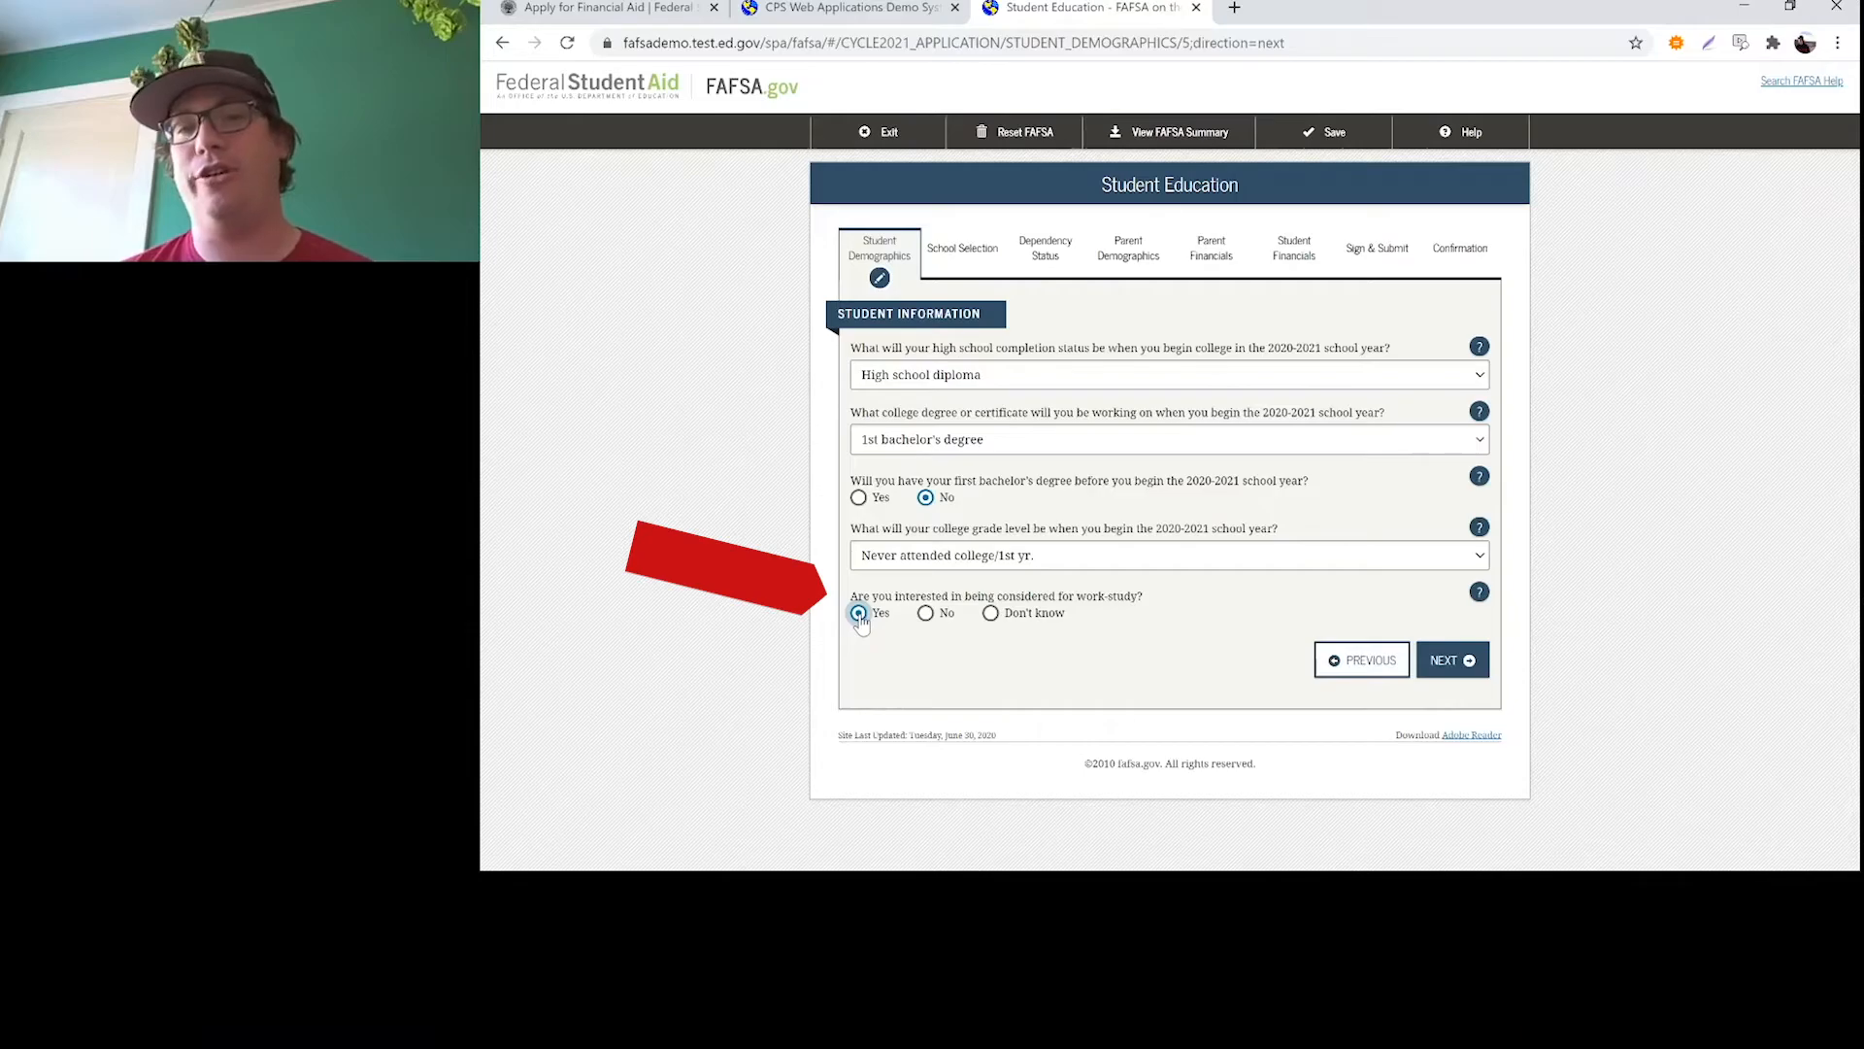
click(1463, 674)
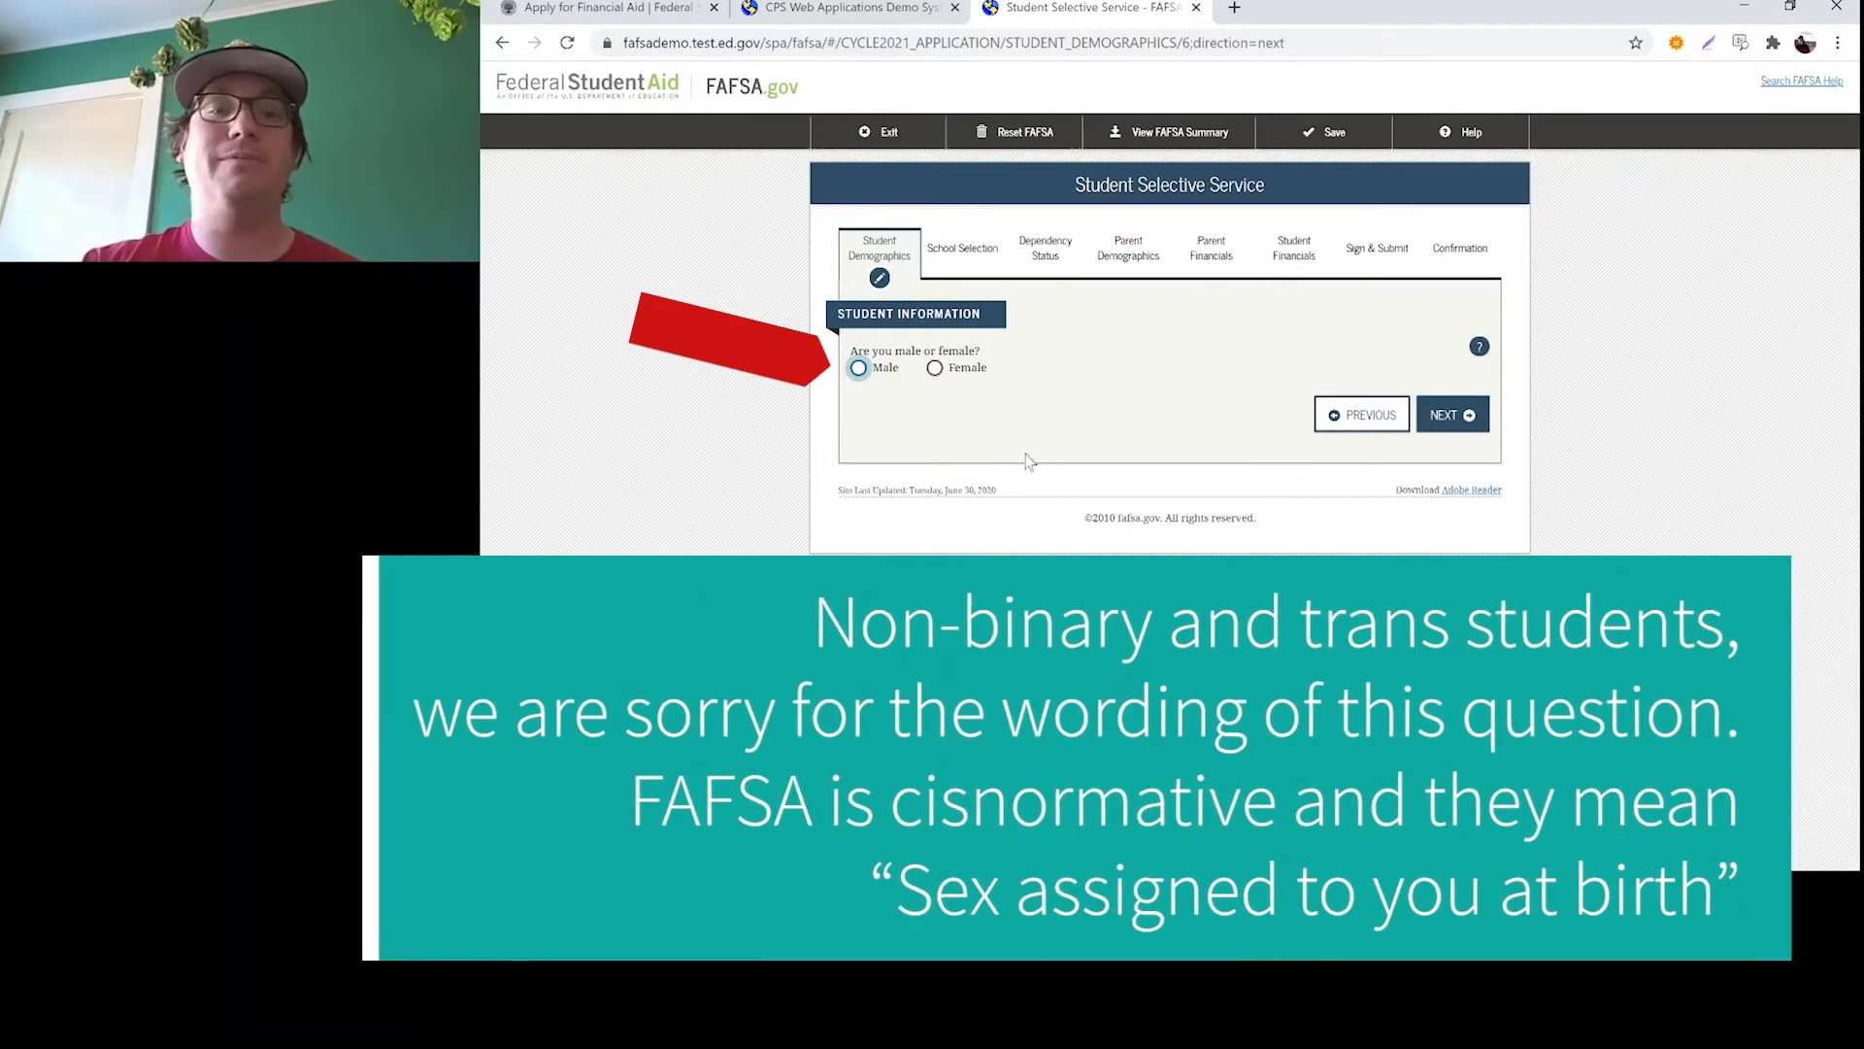
Answer Male and Yes to Selective Service registration, and continue past the driver's license page leaving it blank
click(859, 367)
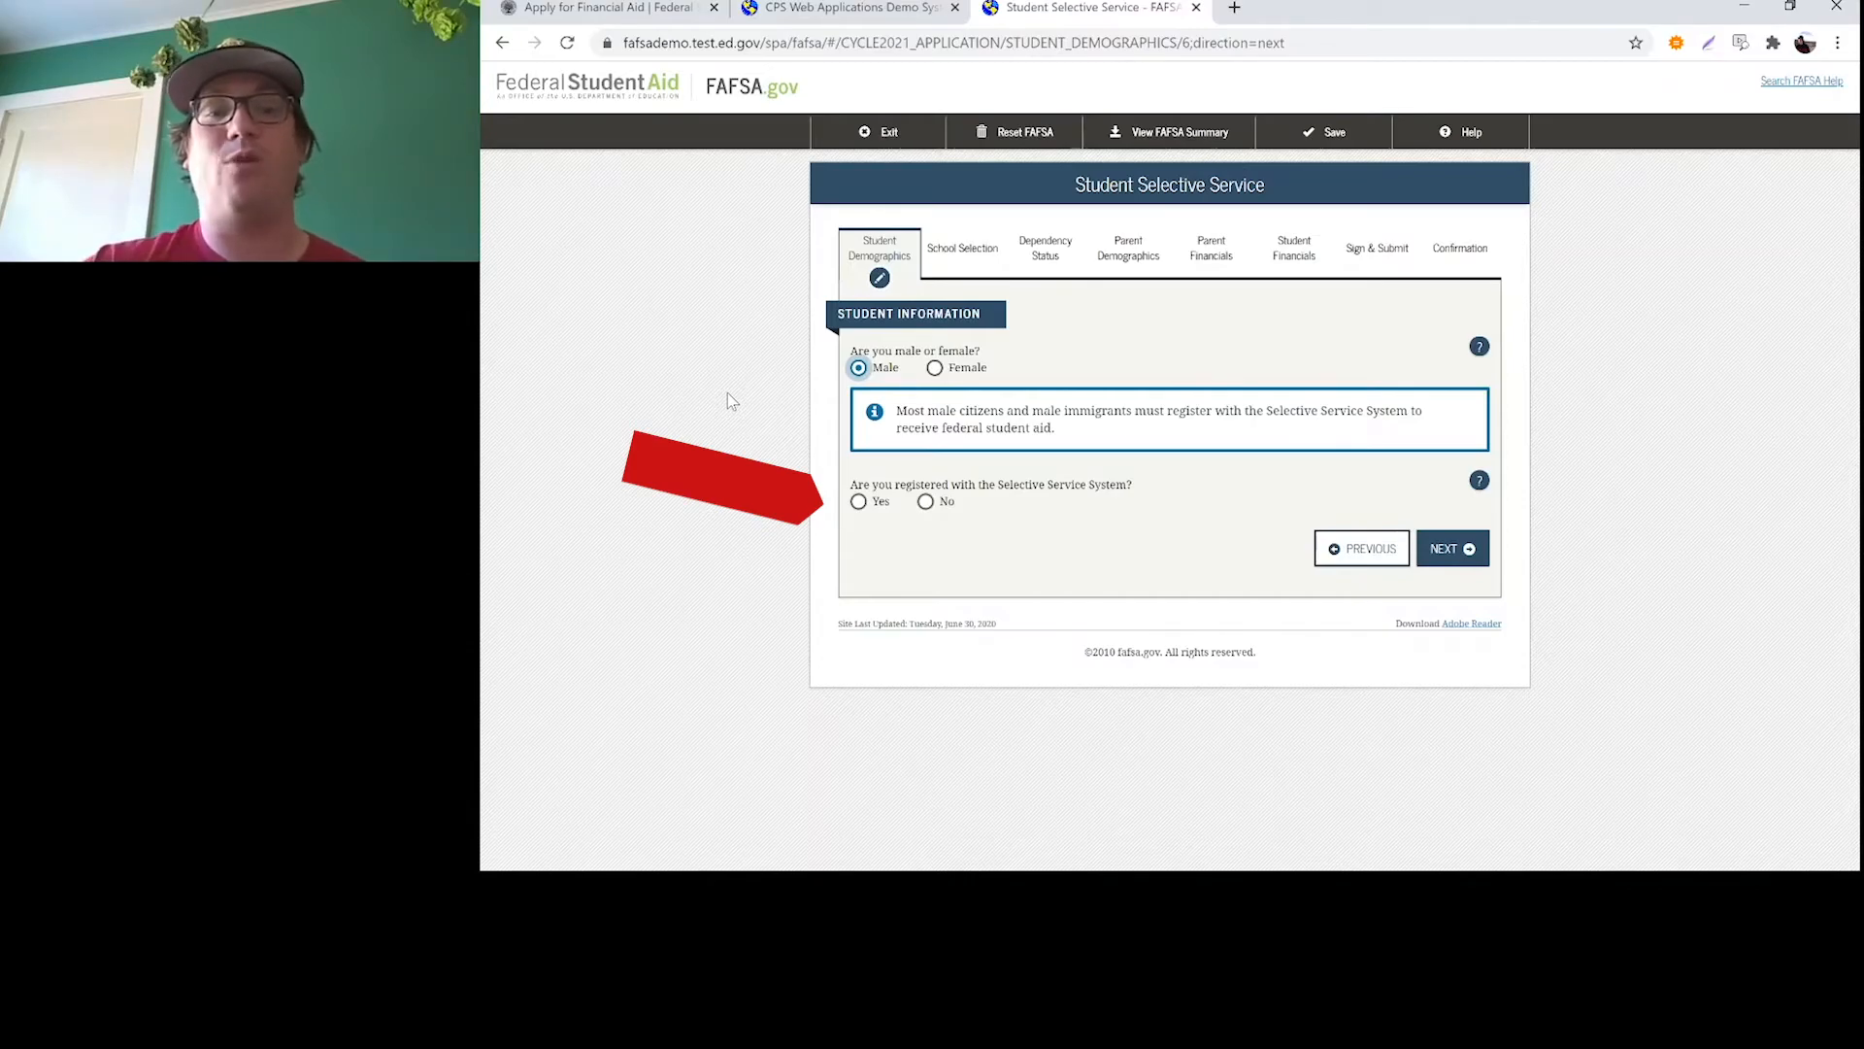
click(858, 503)
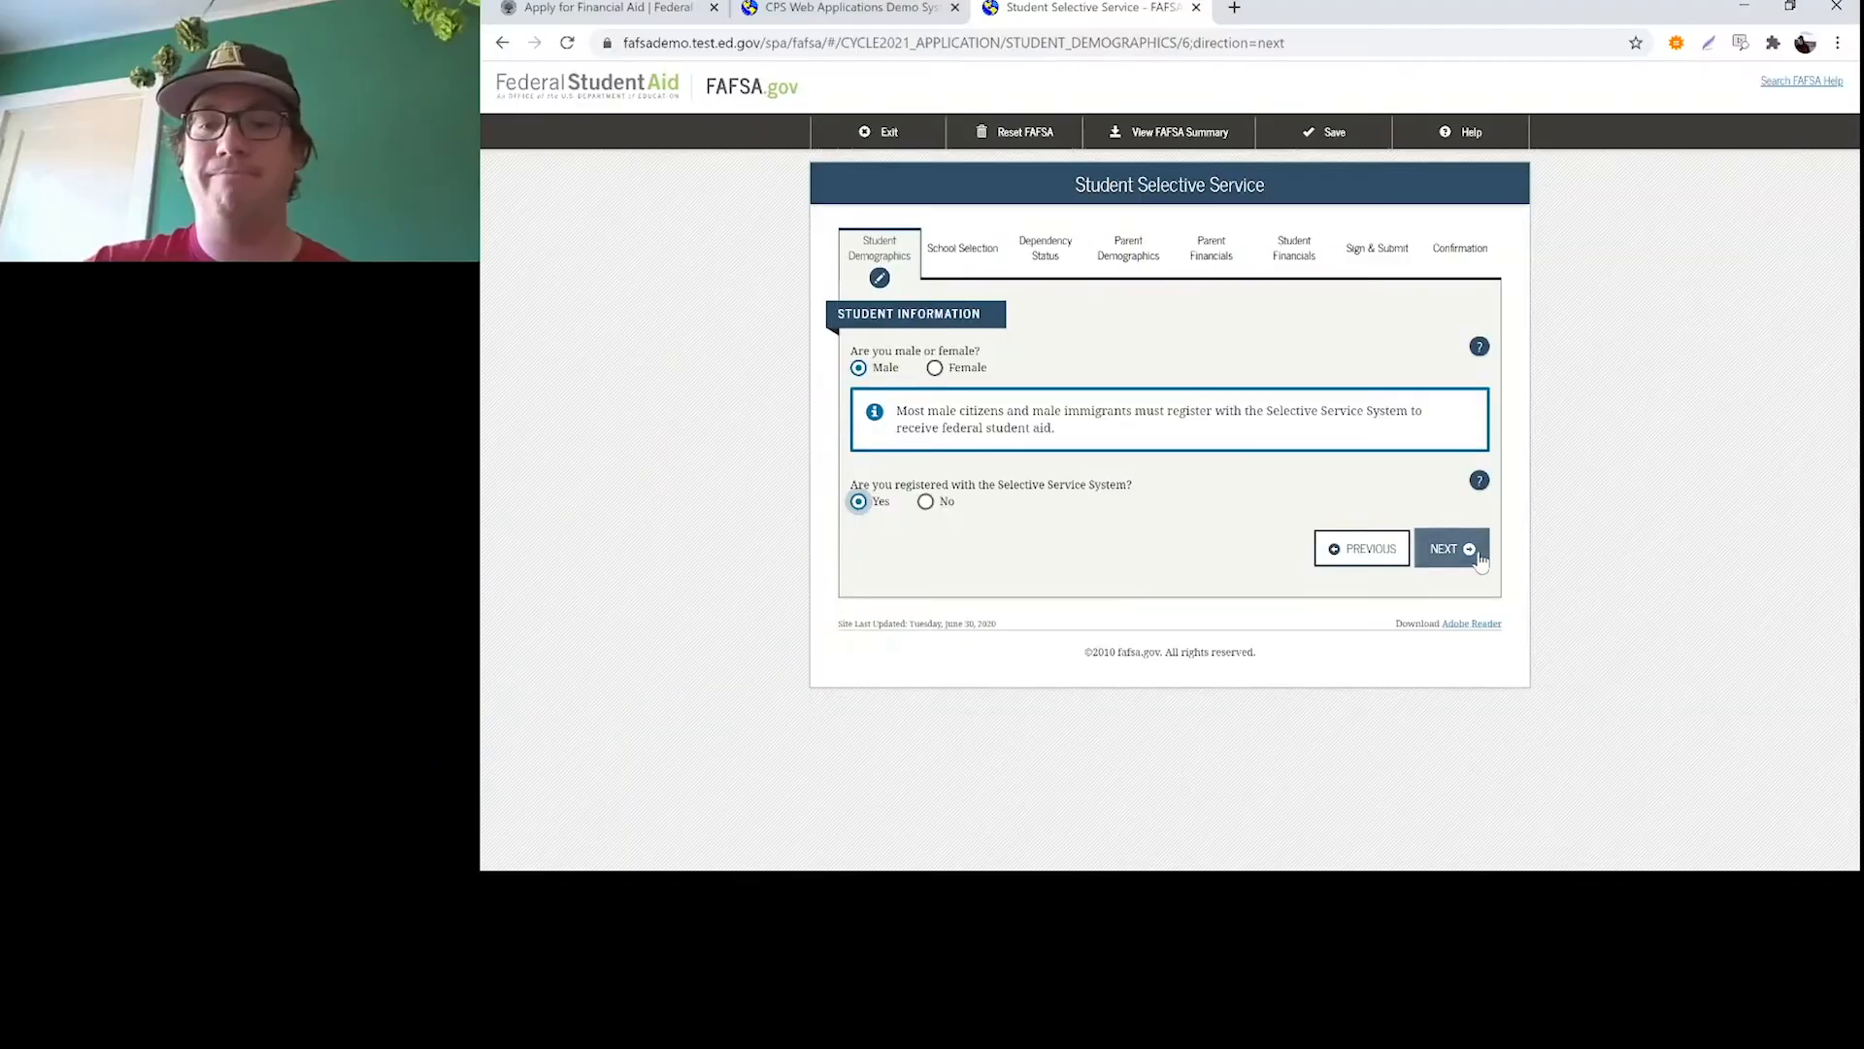
click(1478, 552)
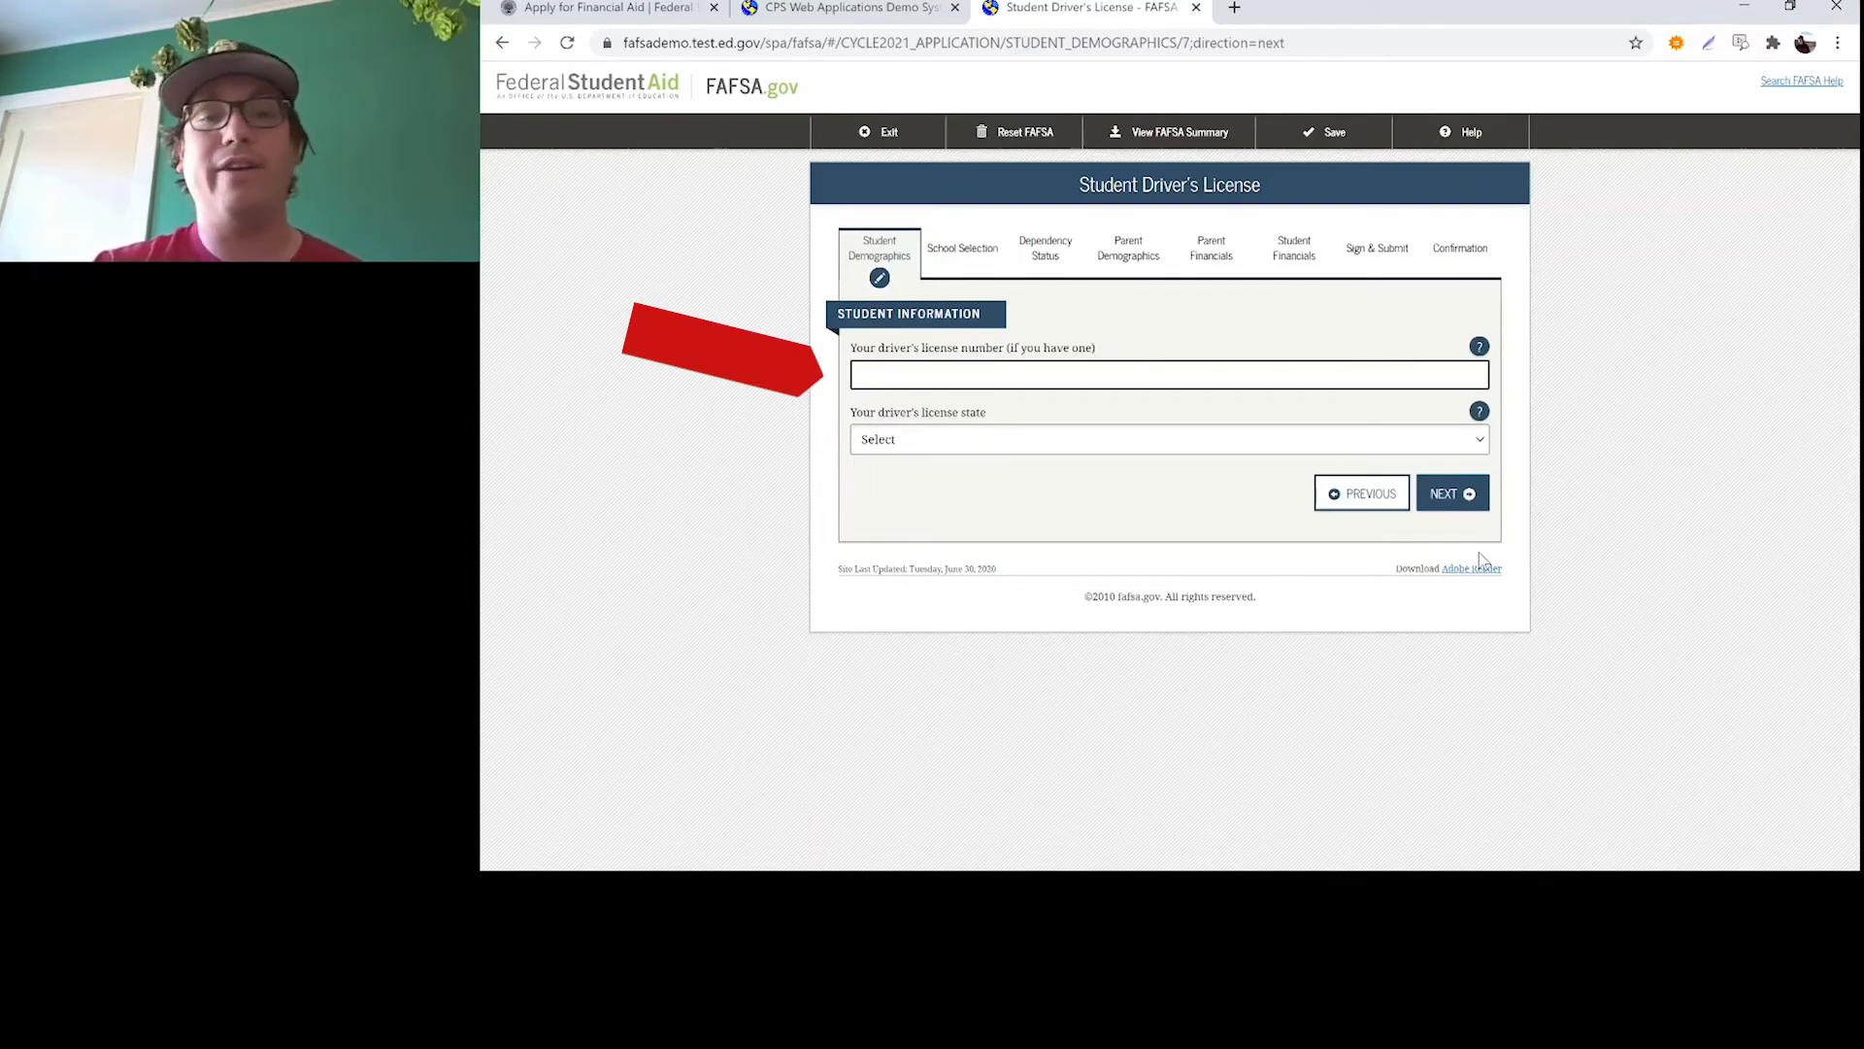
click(1463, 503)
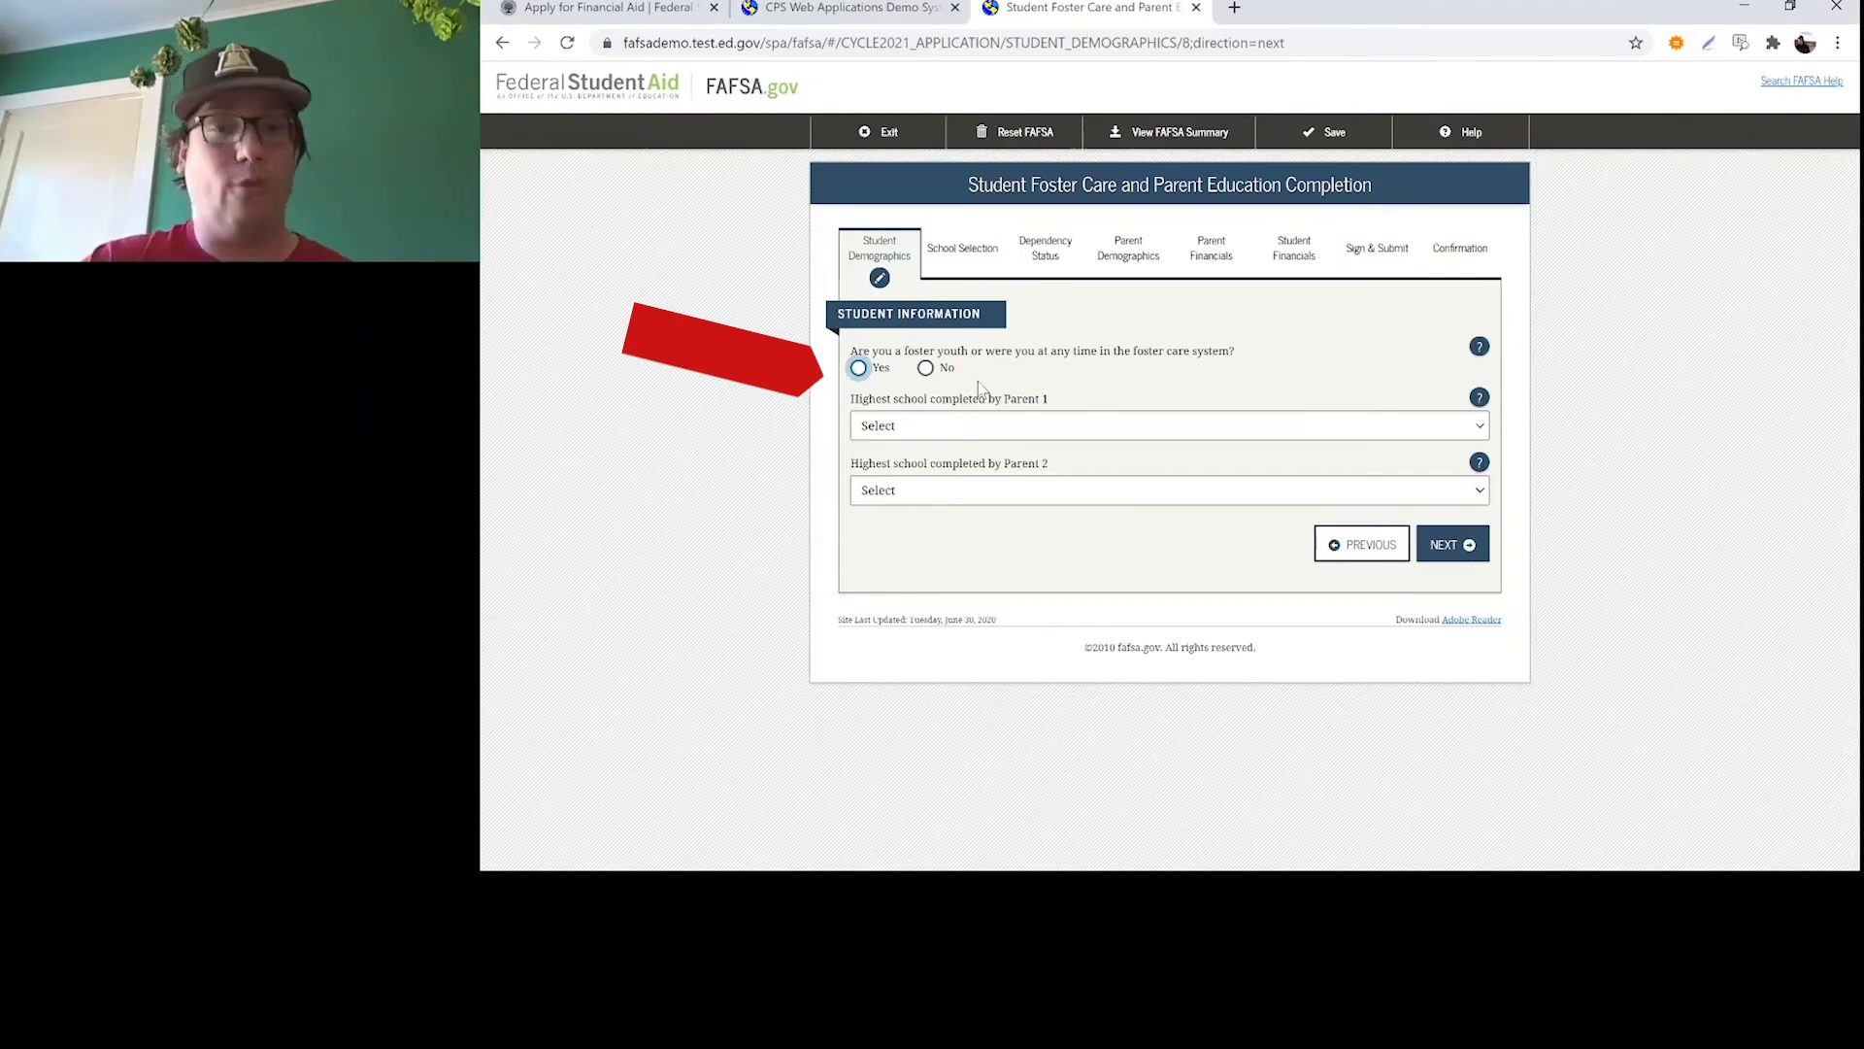
Answer No to foster care, set the highest school completed by both parents to High School, and continue to the School Selection section
click(925, 368)
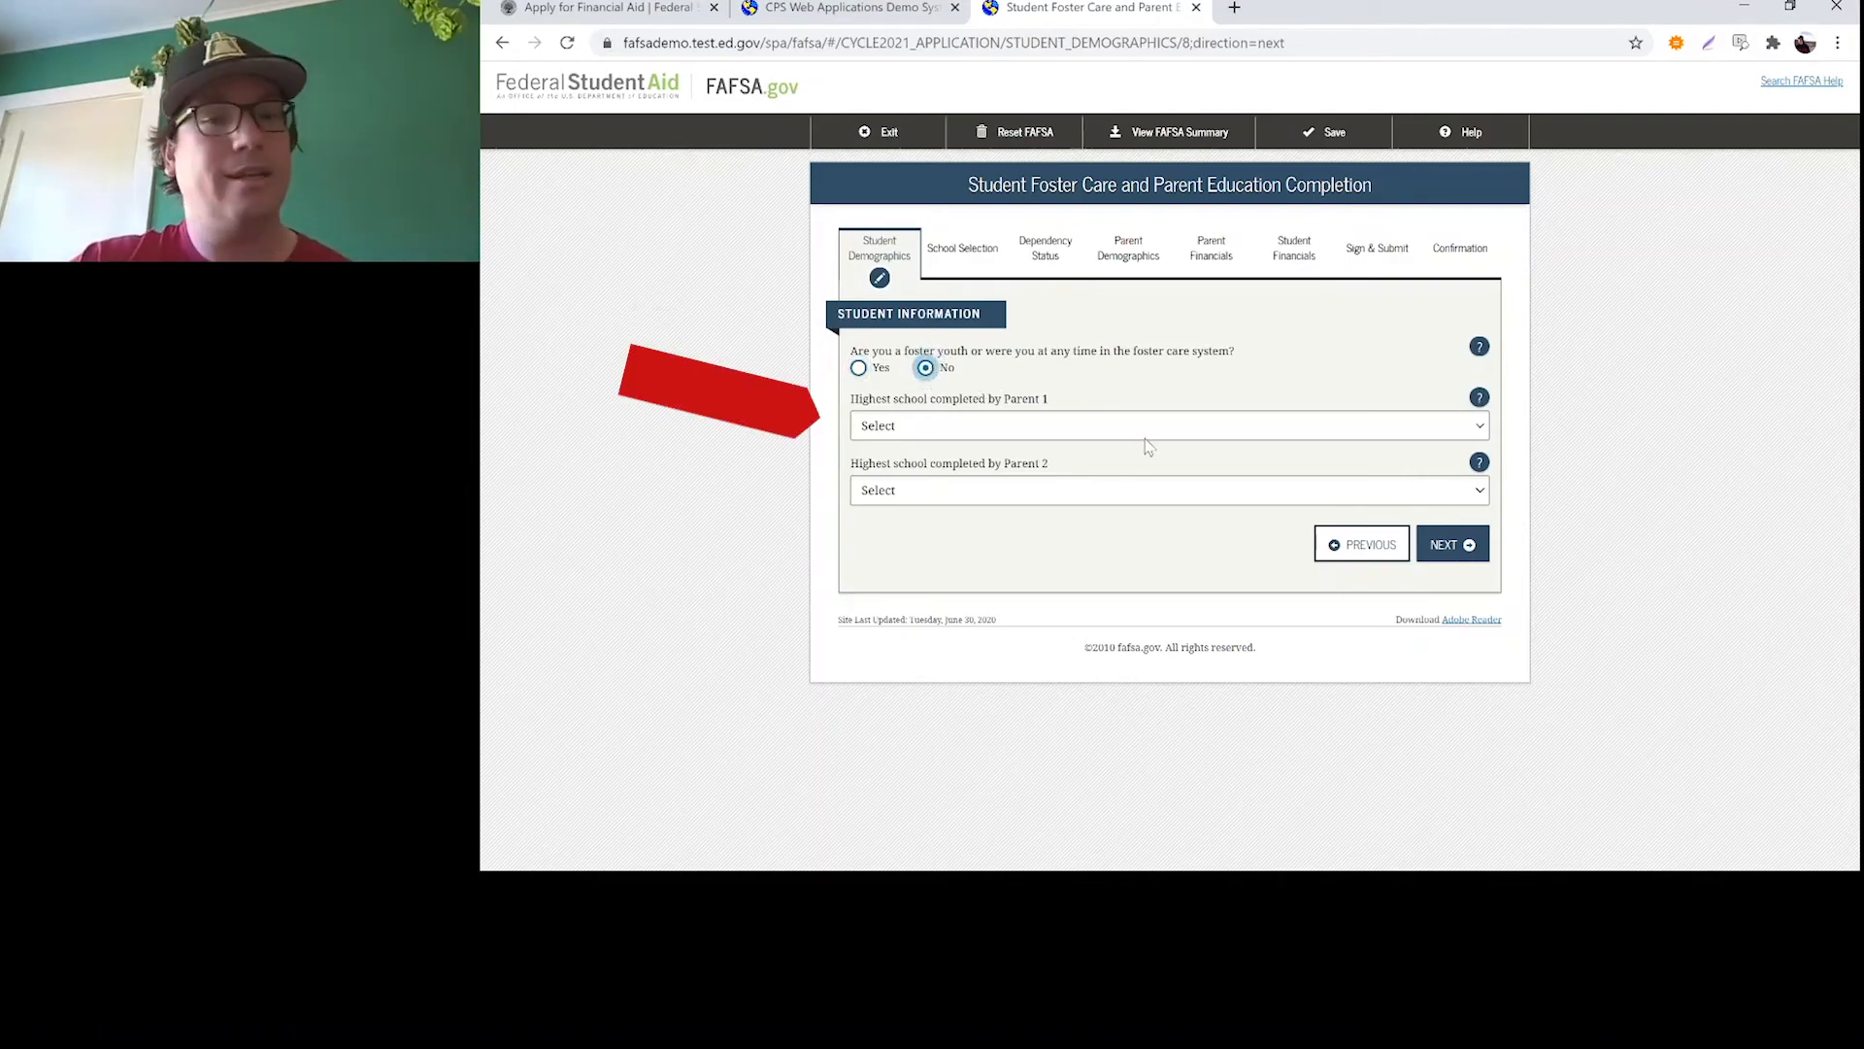
key(Tab)
key(h)
key(Tab)
key(h)
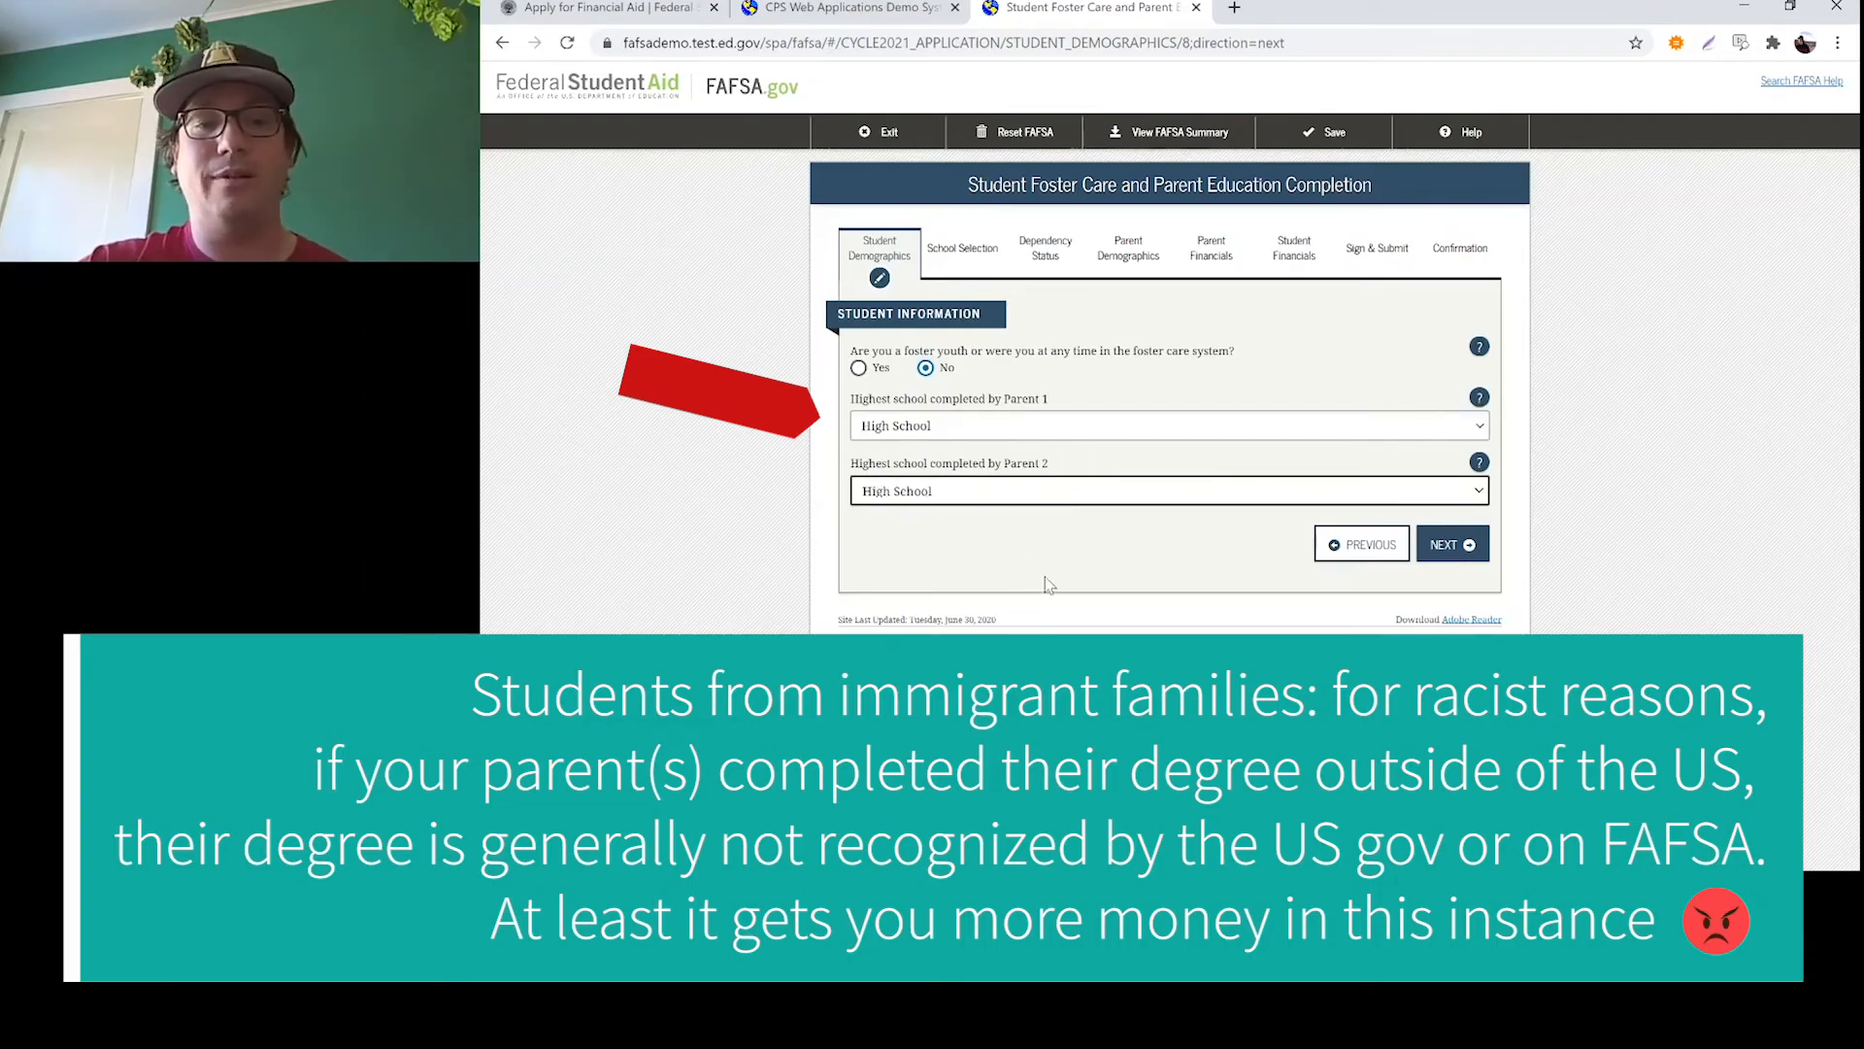
click(1075, 540)
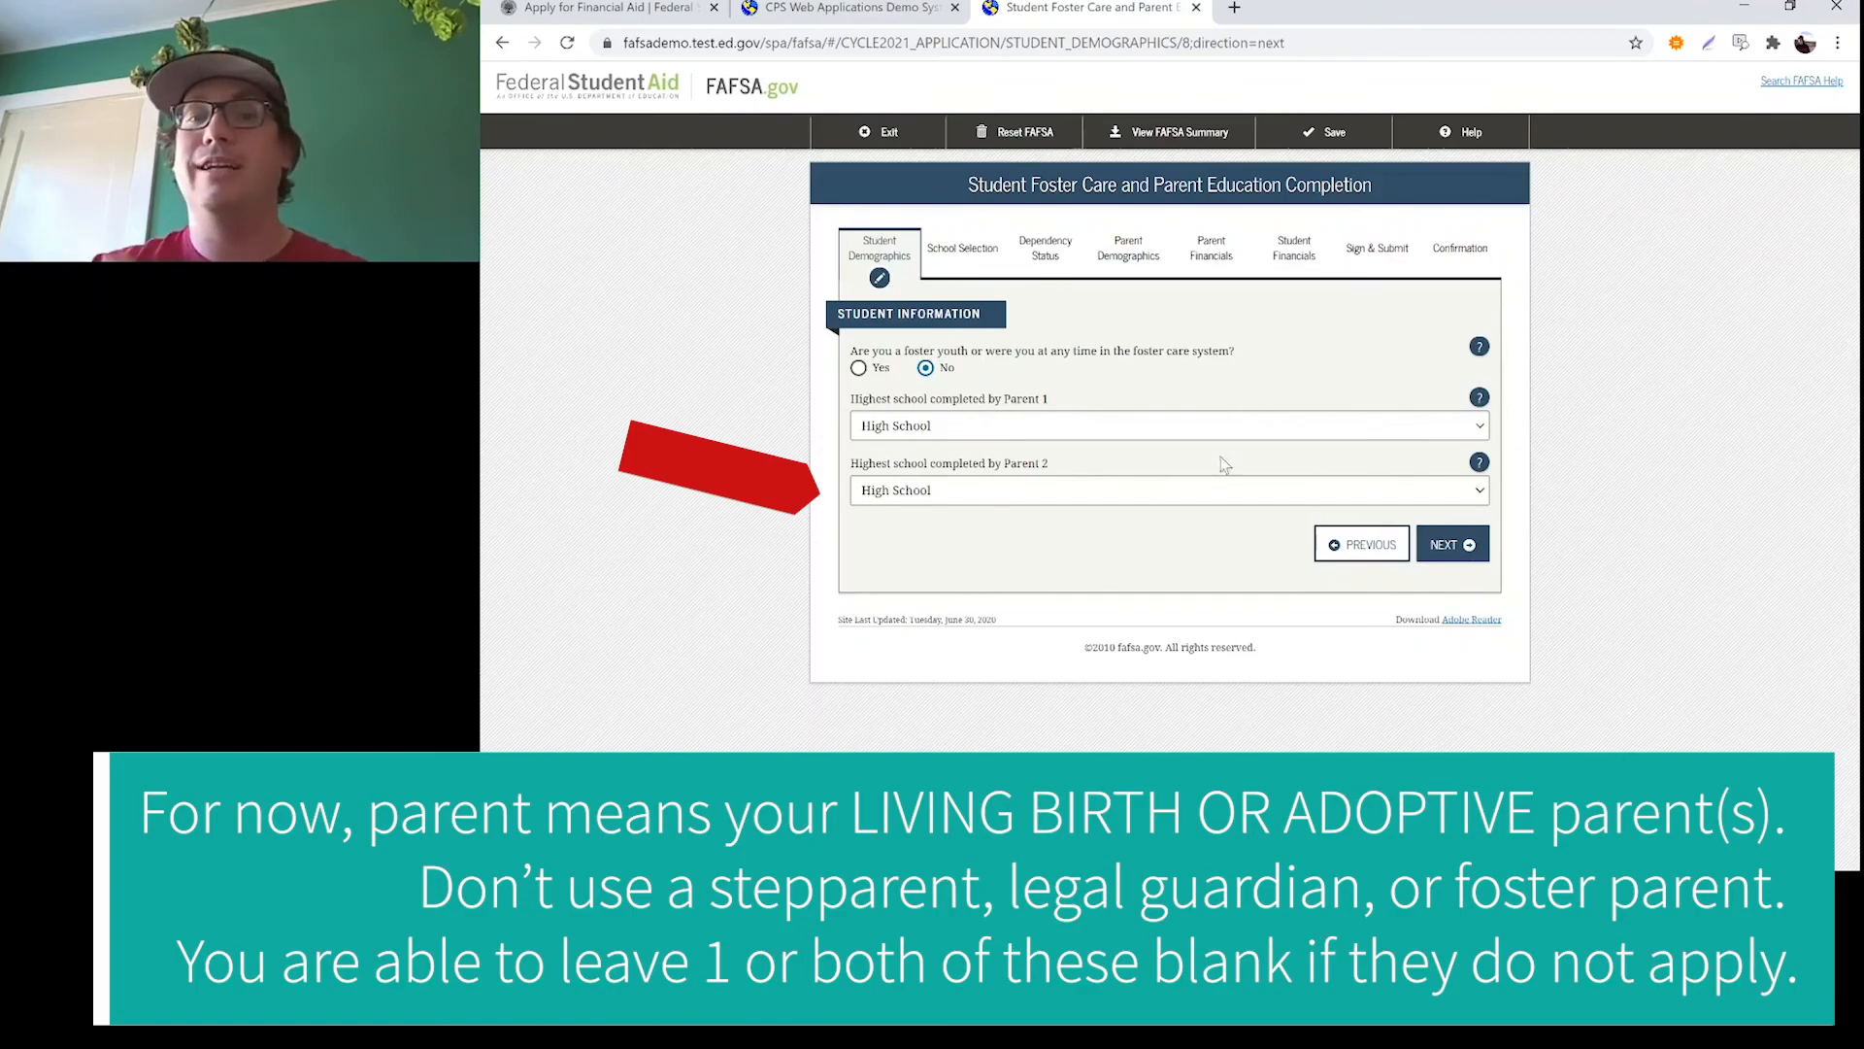
click(1444, 546)
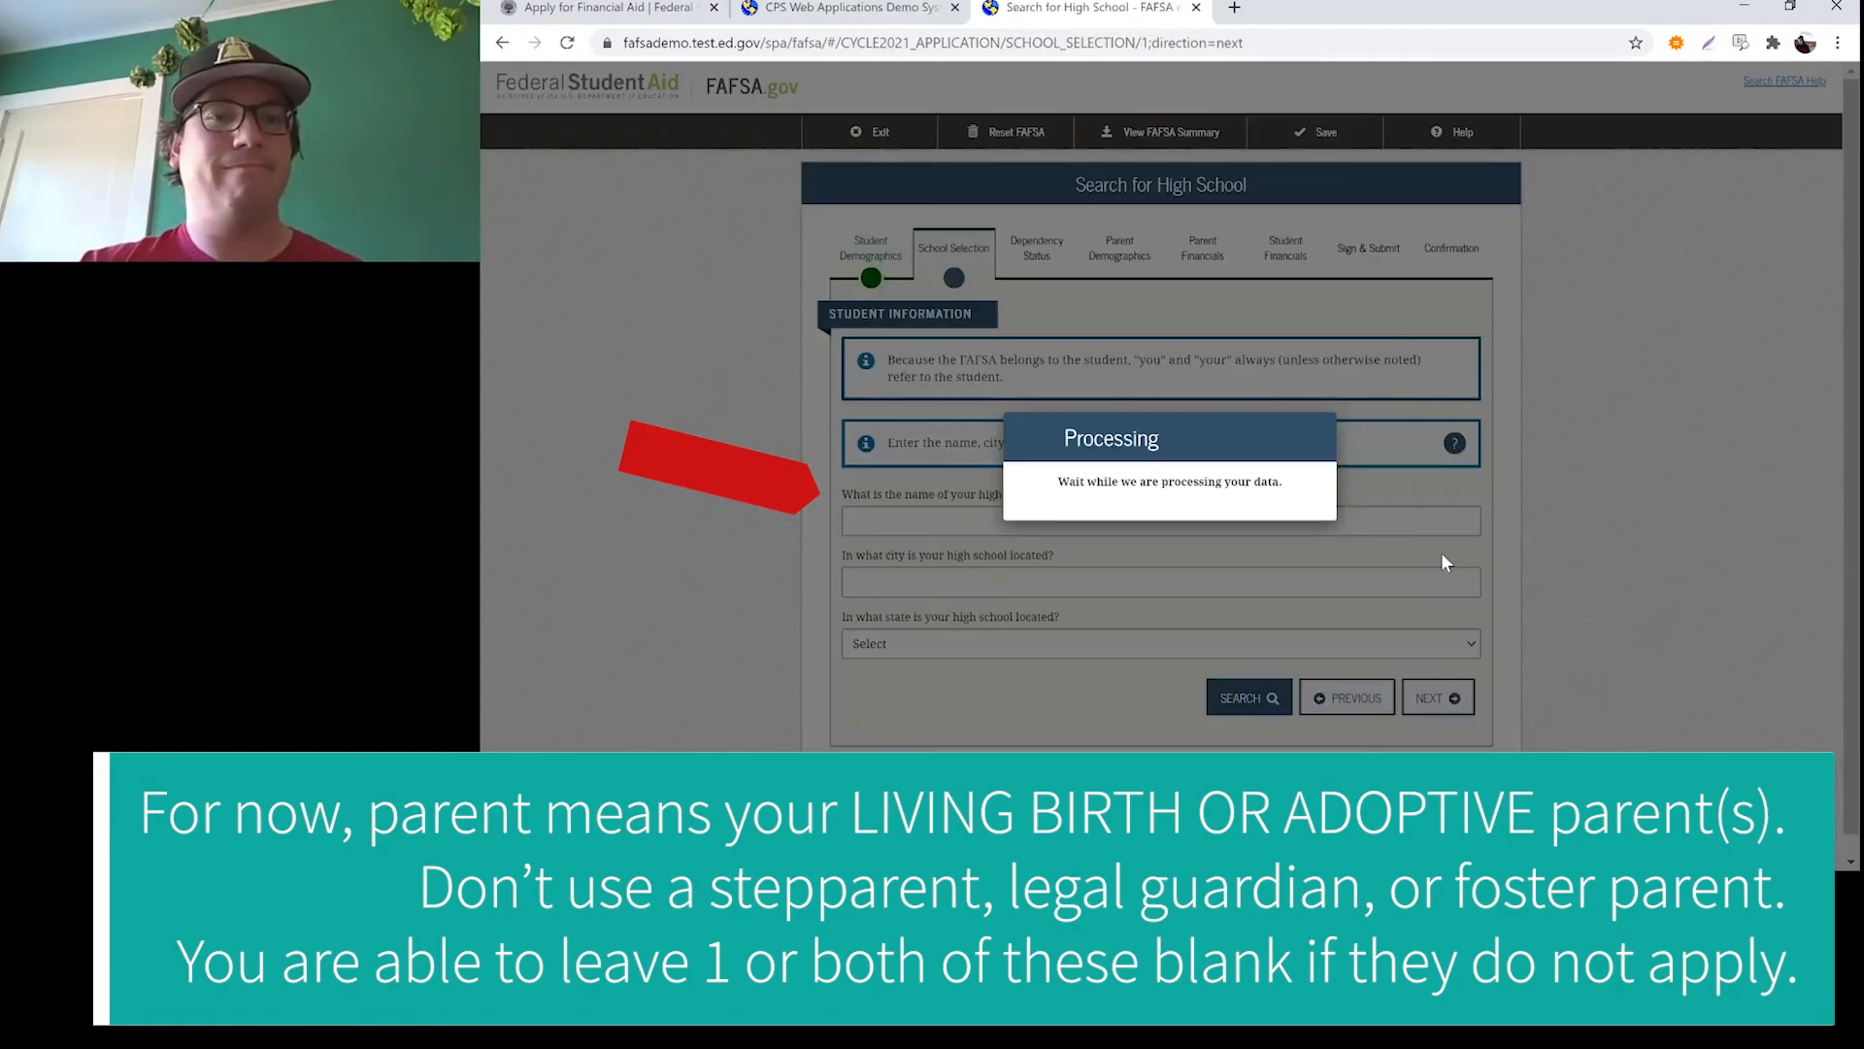